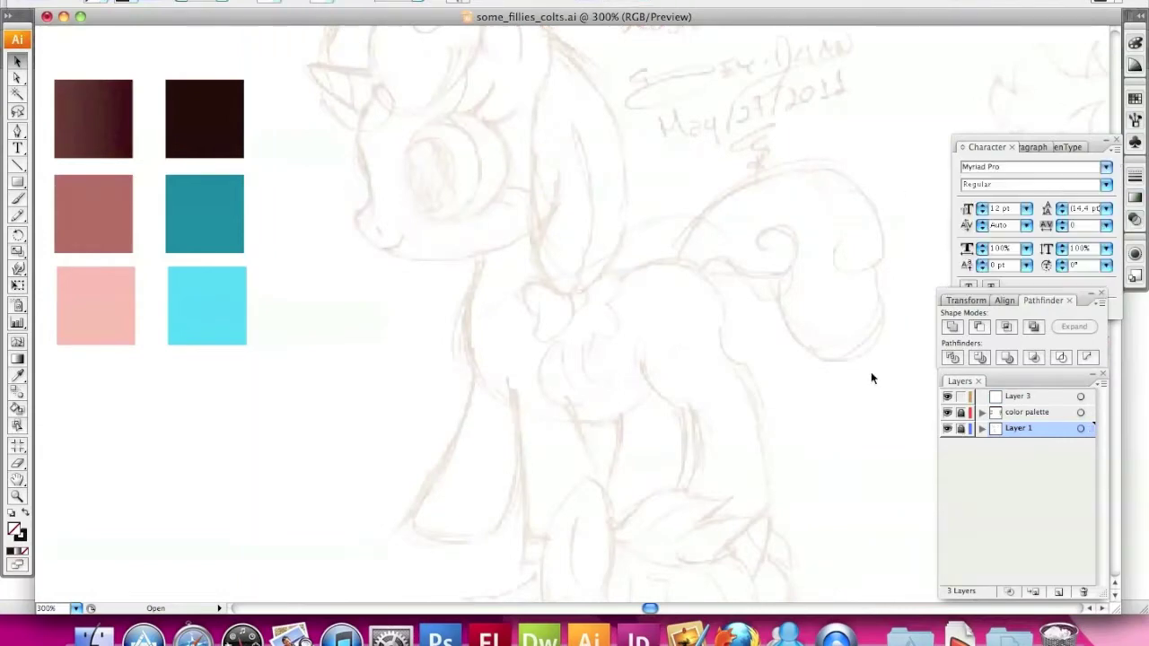
# Trace the sketched tail's curls and lower lobe on Layer 3 with the Pen tool, and turn the outline into a dark fill
pyautogui.moveTo(799, 164); pyautogui.dragTo(799, 164)
pyautogui.moveTo(844, 278); pyautogui.dragTo(833, 274)
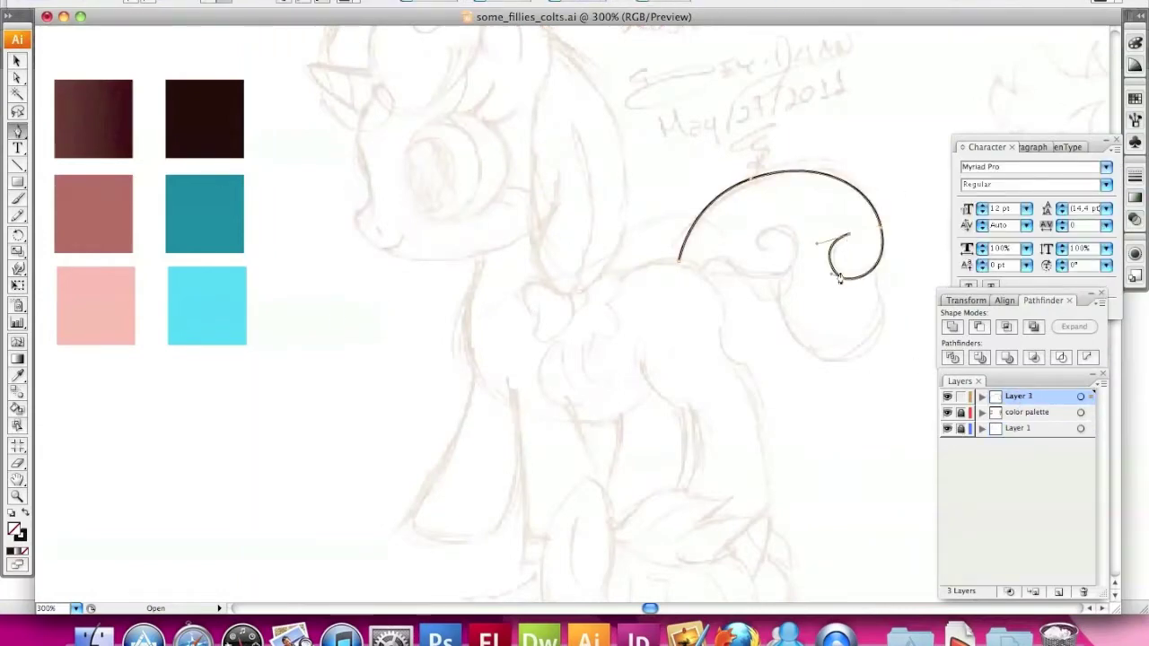
pyautogui.moveTo(849, 187); pyautogui.dragTo(854, 186)
pyautogui.moveTo(680, 262); pyautogui.dragTo(657, 332)
pyautogui.moveTo(783, 238); pyautogui.dragTo(760, 242)
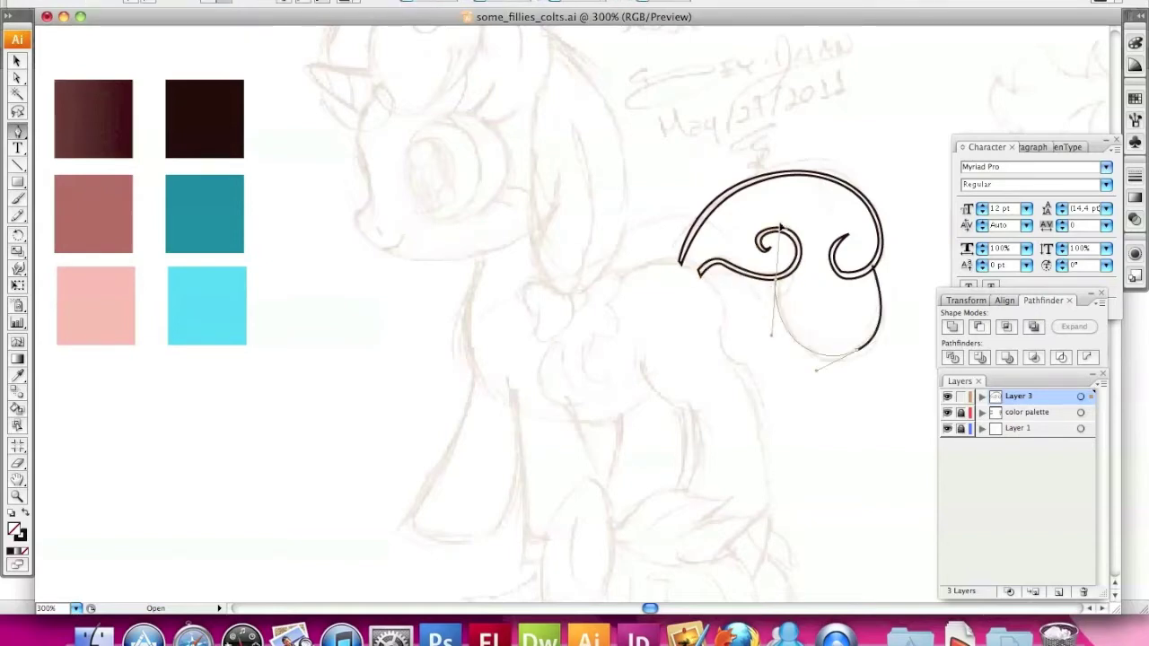
pyautogui.moveTo(846, 351); pyautogui.dragTo(902, 350)
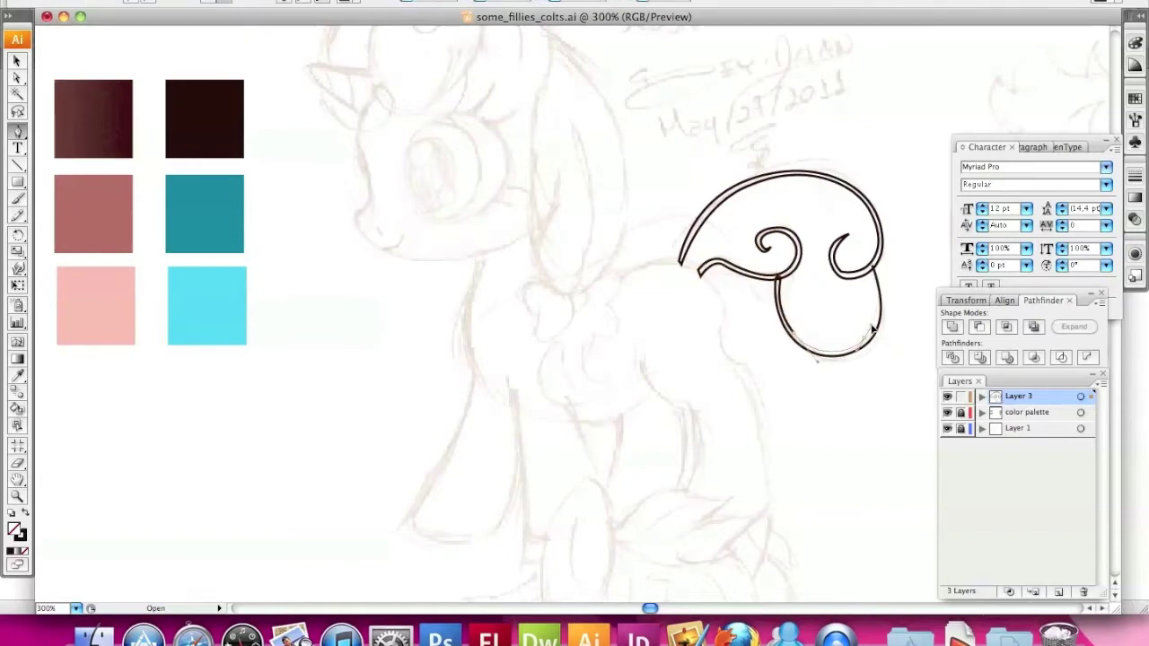
pyautogui.press('v')
pyautogui.hotkey('shift', 'x')
# Trace the two top contours of the mane above the forehead as tapered dark filled strokes with the Pen tool
pyautogui.hscroll(-5, 605, 131)
pyautogui.scroll(4, 605, 131)
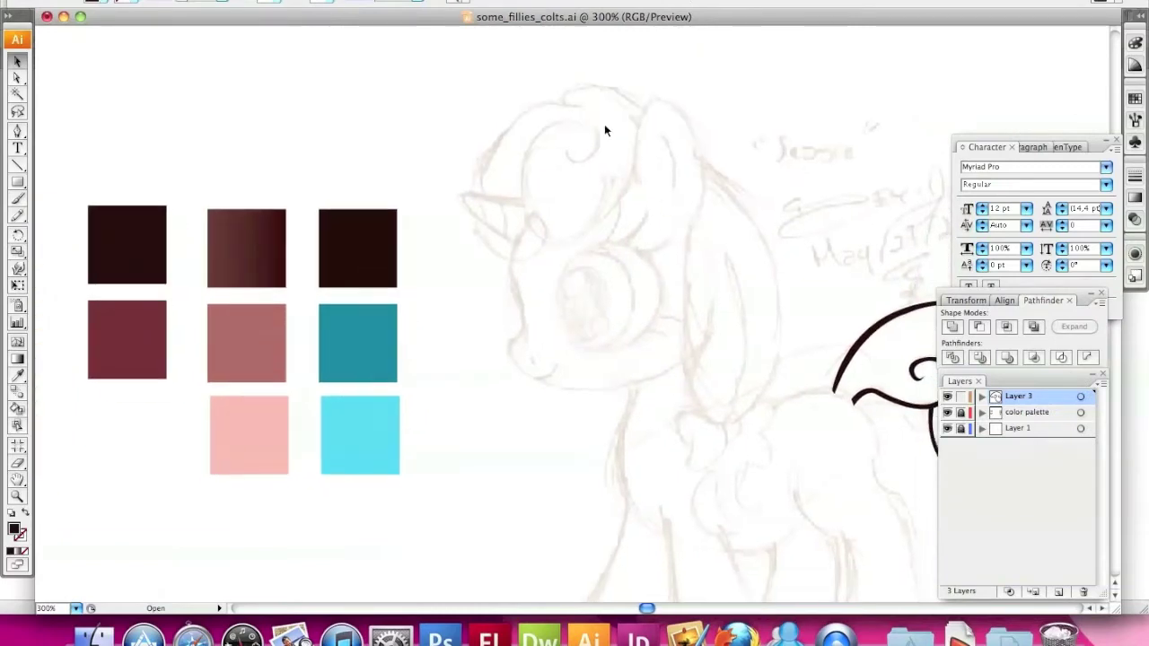
pyautogui.click(580, 81)
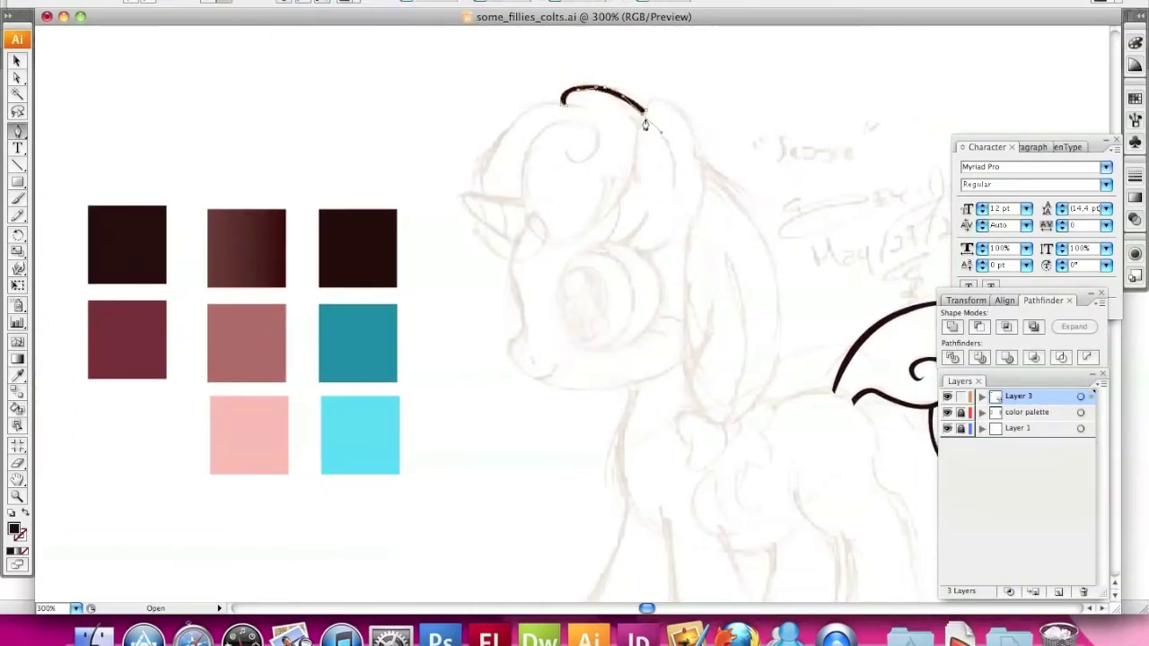
pyautogui.click(587, 115)
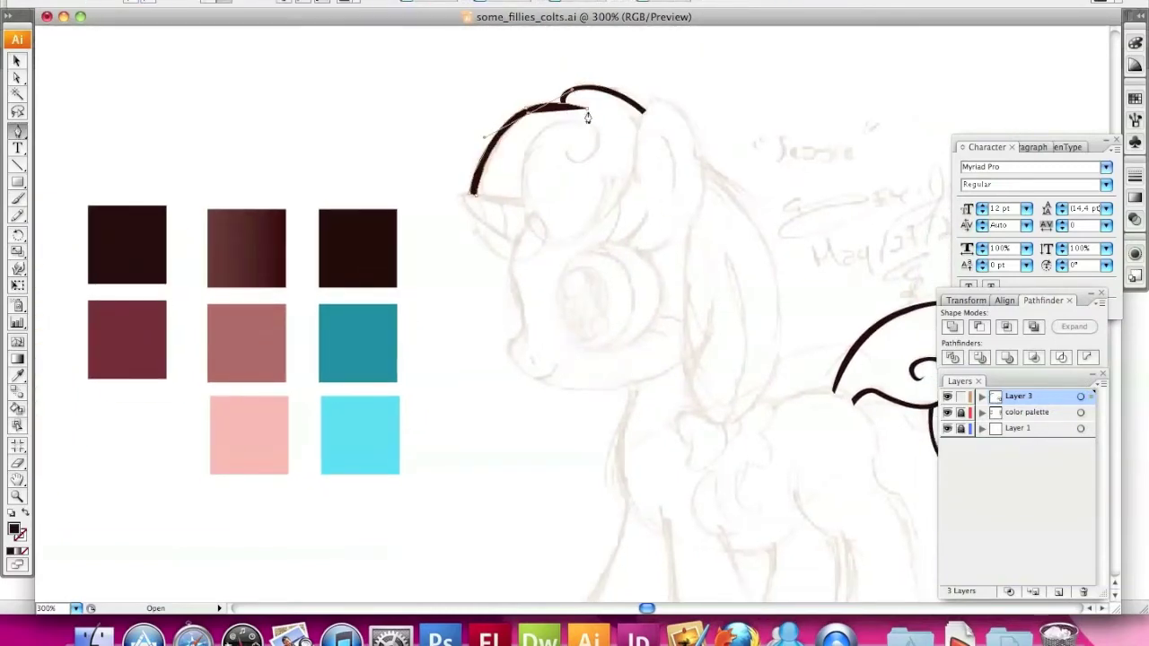
# Trace the small mane lock beneath the horn as a curved dark filled stroke
pyautogui.moveTo(519, 267); pyautogui.dragTo(515, 267)
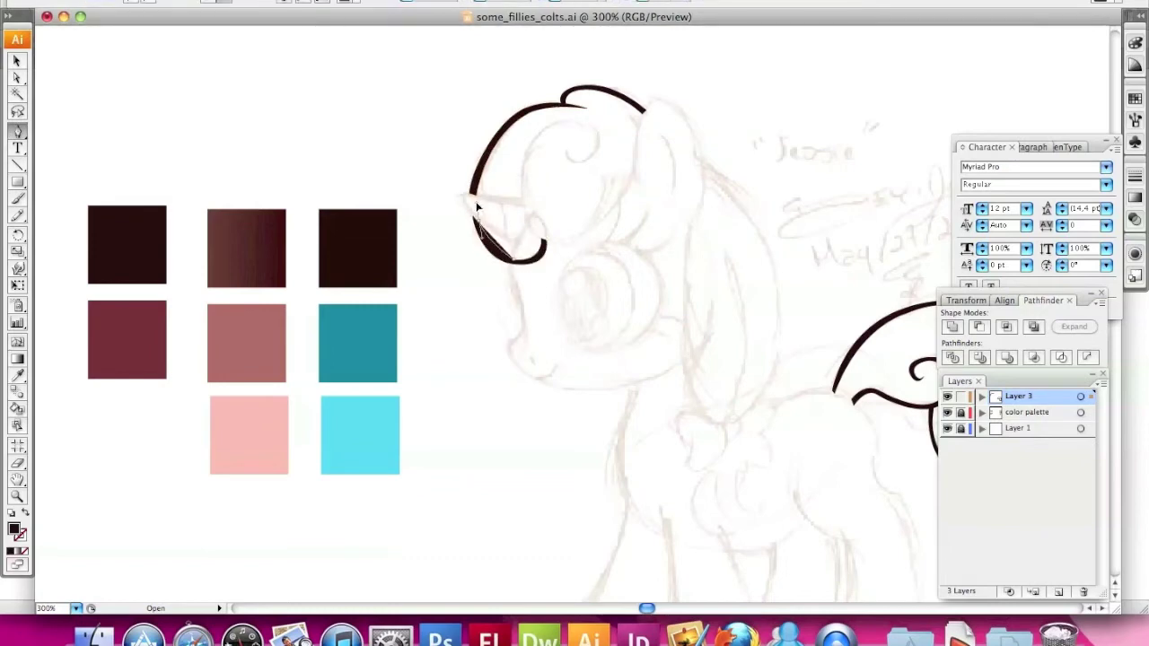
pyautogui.press('a')
pyautogui.press('p')
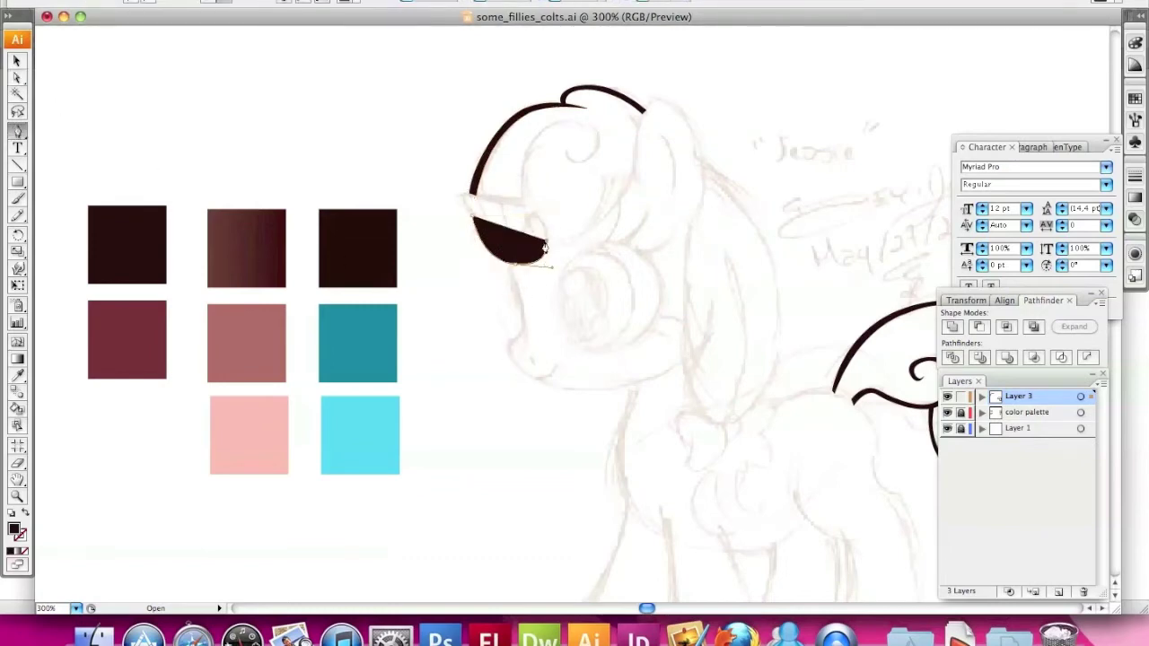
pyautogui.click(475, 224)
# Trace the outer contour of the back, rump and near hind leg down to the hoof with the Pen tool
pyautogui.scroll(-5, 582, 192)
pyautogui.hscroll(4, 583, 192)
pyautogui.scroll(6, 616, 287)
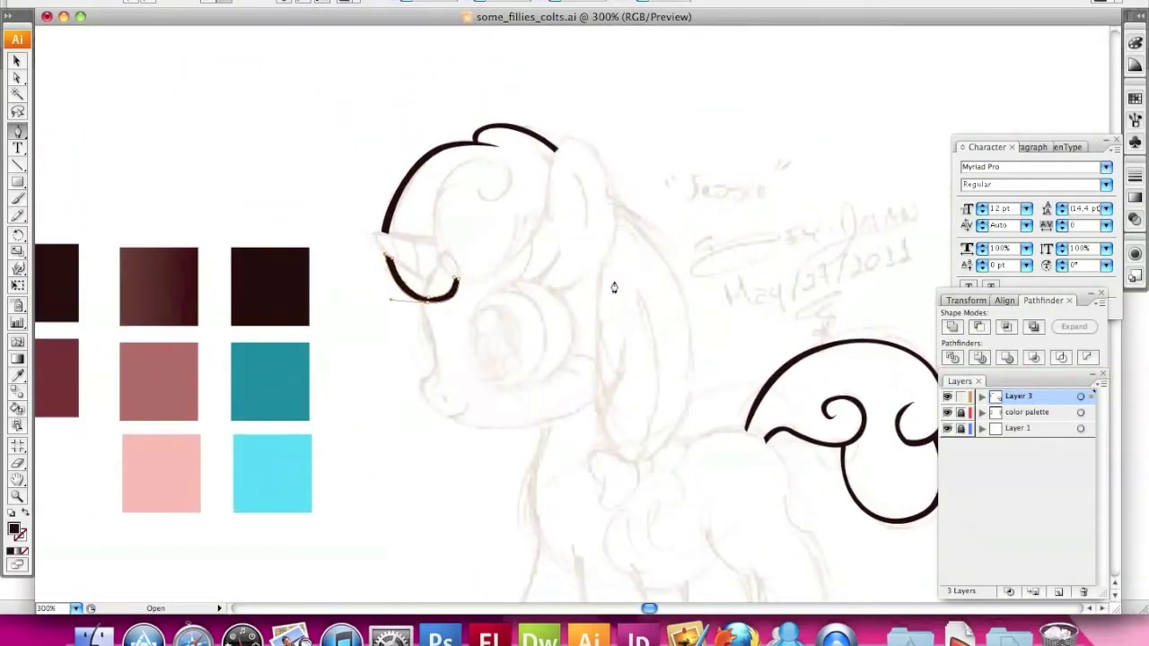
pyautogui.scroll(-3, 610, 282)
pyautogui.moveTo(724, 400)
pyautogui.mouseDown()
pyautogui.moveTo(748, 368)
pyautogui.moveTo(739, 411)
pyautogui.mouseUp()
pyautogui.scroll(-3, 739, 410)
pyautogui.moveTo(766, 489); pyautogui.dragTo(769, 580)
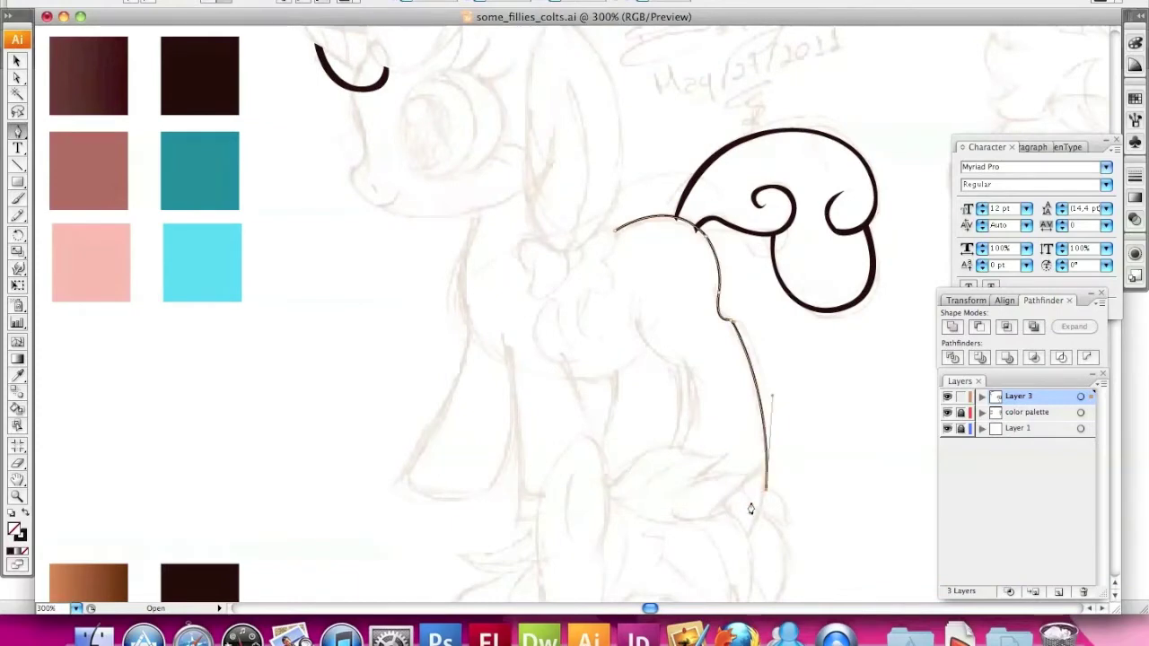
# Trace the near hind leg's inner edge and hoof, and close the path back along the rump as a thin contour shape
pyautogui.click(636, 315)
pyautogui.click(725, 135)
pyautogui.click(637, 307)
pyautogui.click(692, 496)
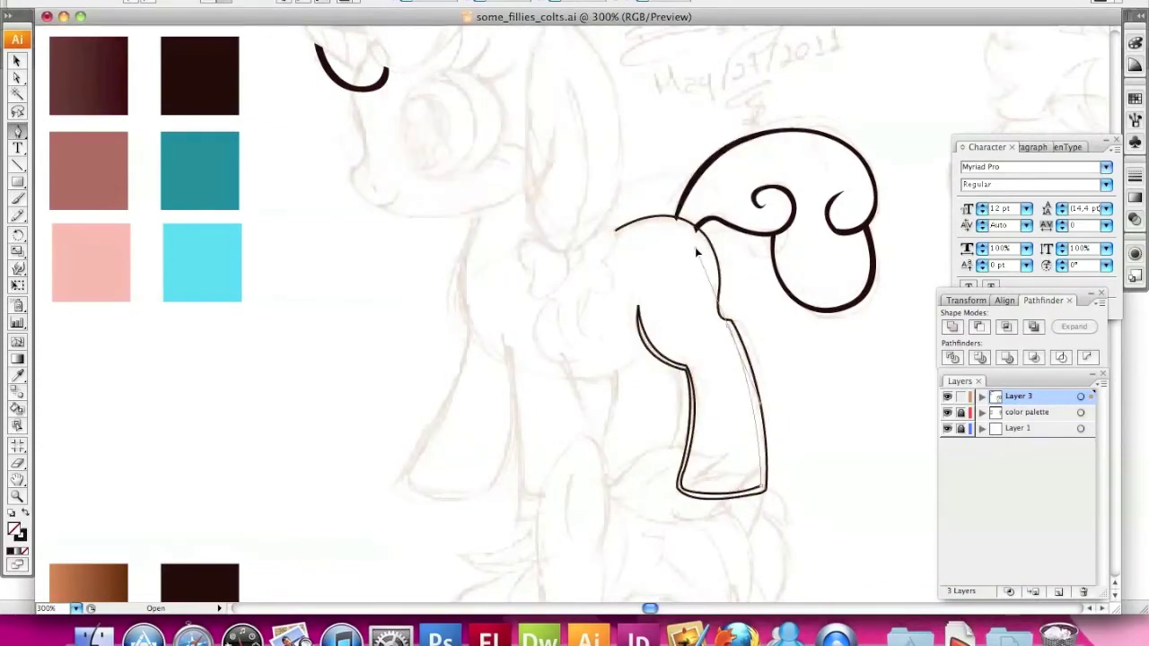
pyautogui.moveTo(615, 232); pyautogui.dragTo(558, 264)
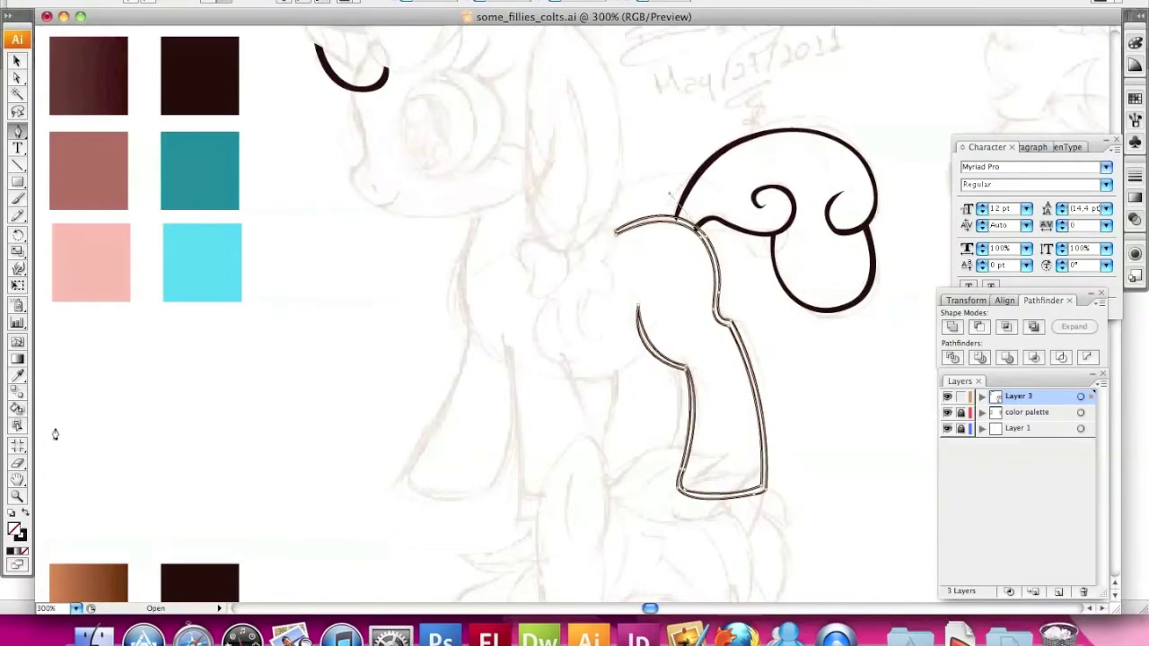
# Trace the near front leg as a thin closed contour filled with the brown outline color
pyautogui.moveTo(506, 350); pyautogui.dragTo(518, 348)
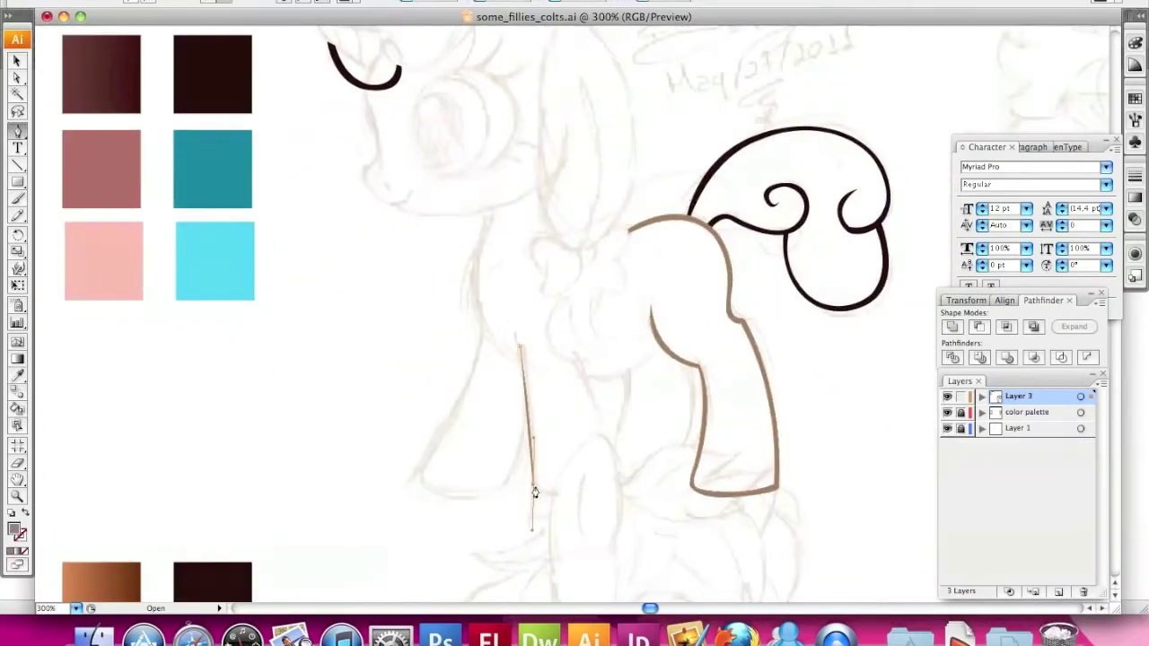
pyautogui.moveTo(631, 458); pyautogui.dragTo(616, 469)
pyautogui.click(576, 363)
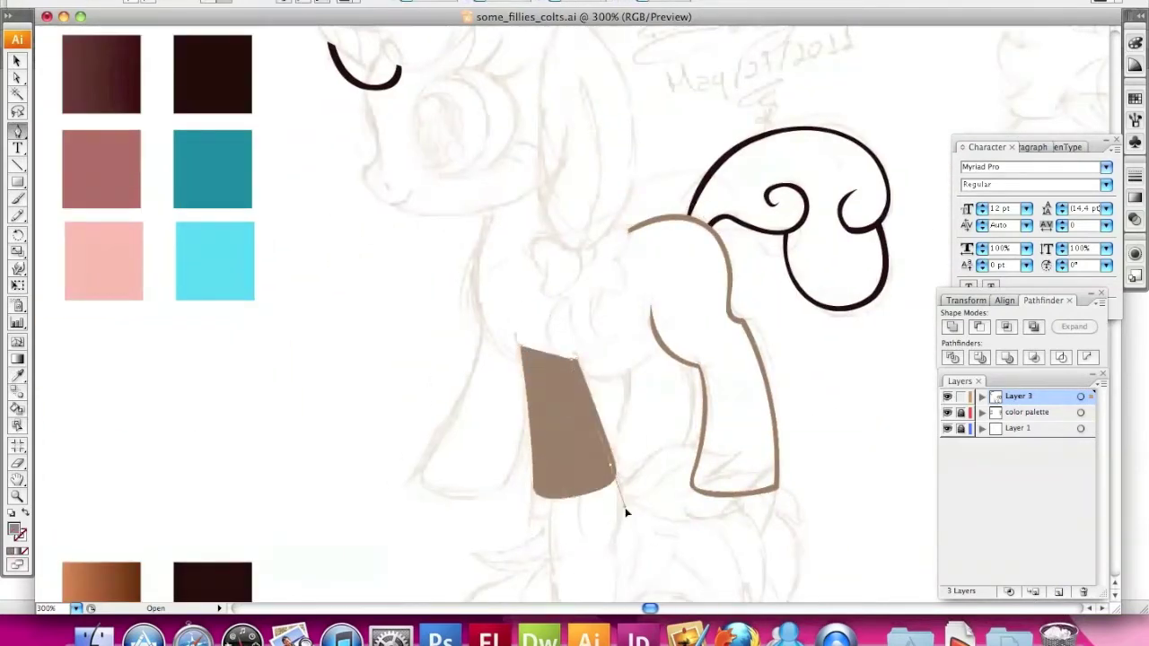
pyautogui.moveTo(536, 494); pyautogui.dragTo(548, 443)
# Trace the belly line and the far hind leg between the near legs in brown
pyautogui.click(691, 370)
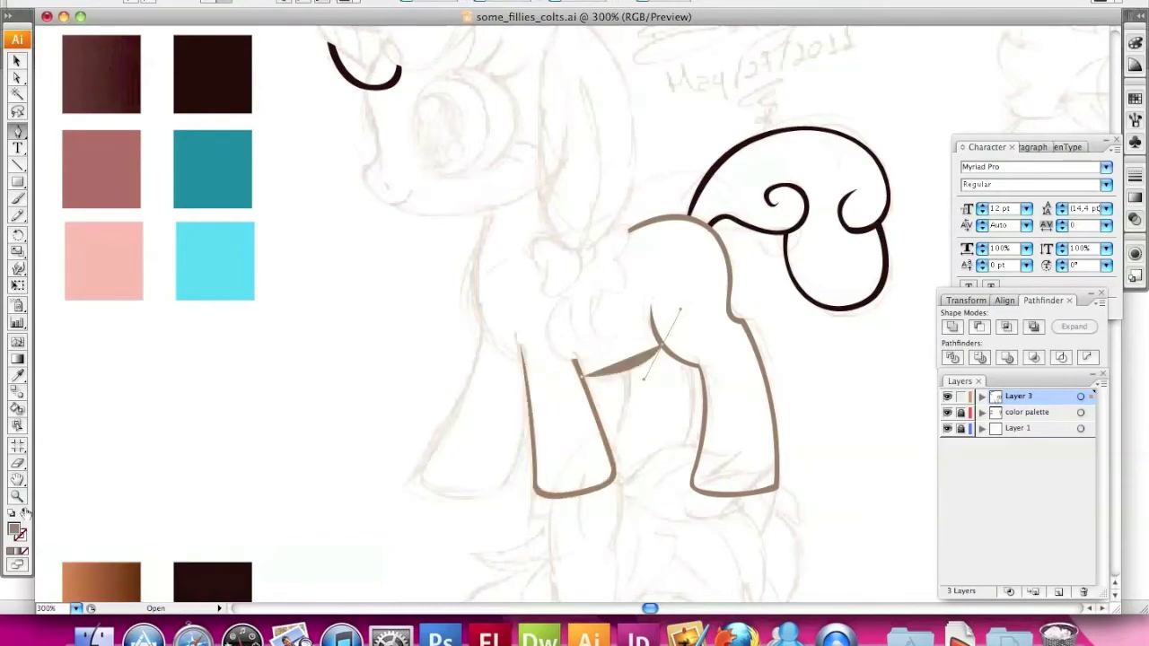
pyautogui.press('super+F10')
pyautogui.click(679, 473)
pyautogui.click(633, 369)
pyautogui.moveTo(611, 456); pyautogui.dragTo(611, 460)
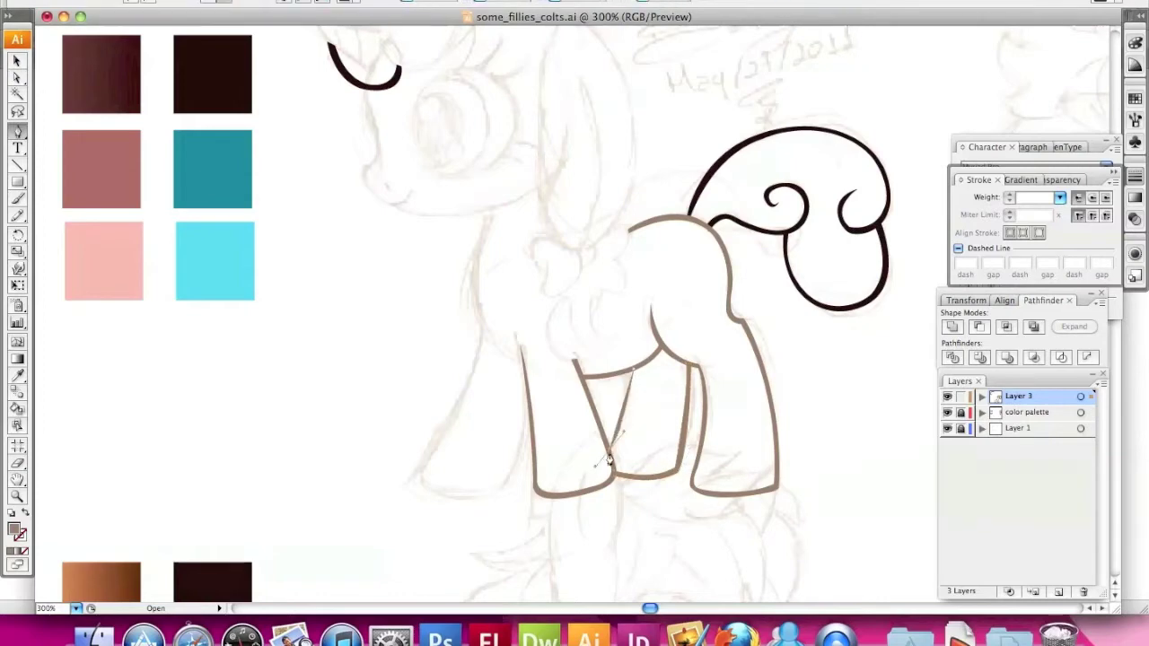
# Trace the chest and neck line and the face contour from forehead to jaw as brown filled shapes
pyautogui.click(490, 214)
pyautogui.moveTo(521, 363); pyautogui.dragTo(493, 201)
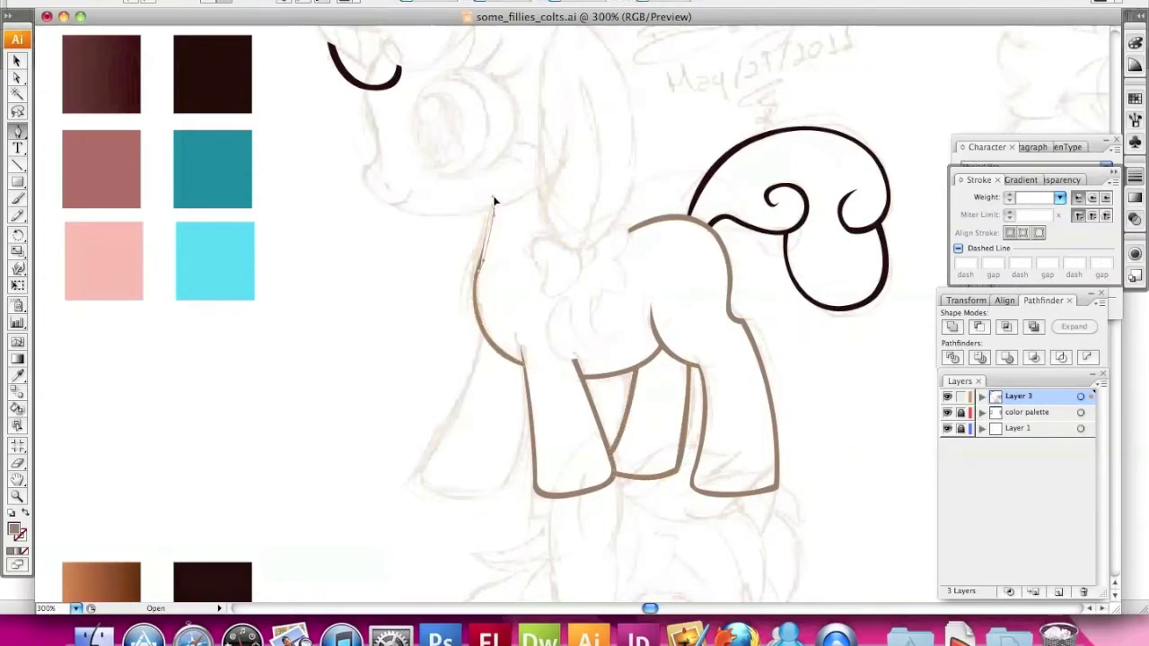
pyautogui.scroll(3, 363, 96)
pyautogui.moveTo(395, 259); pyautogui.dragTo(417, 310)
pyautogui.moveTo(632, 245); pyautogui.dragTo(619, 254)
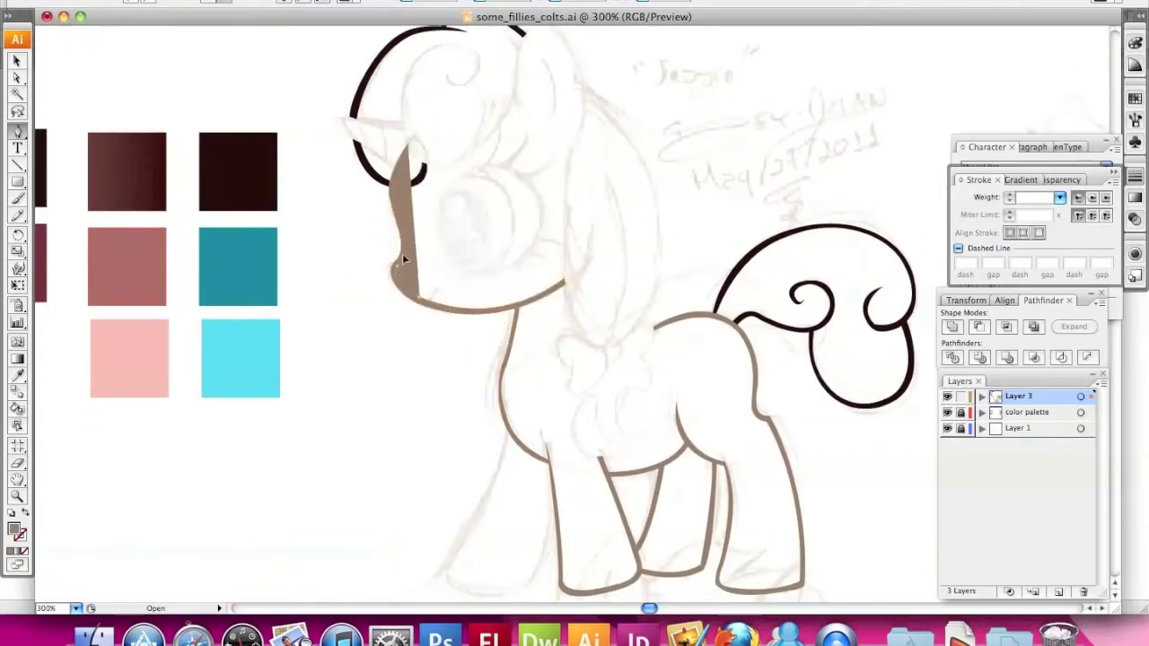
# Divide the face contour and the lower front mane lock with Pathfinder, and delete the part of the lock overlapping the face
pyautogui.press('v')
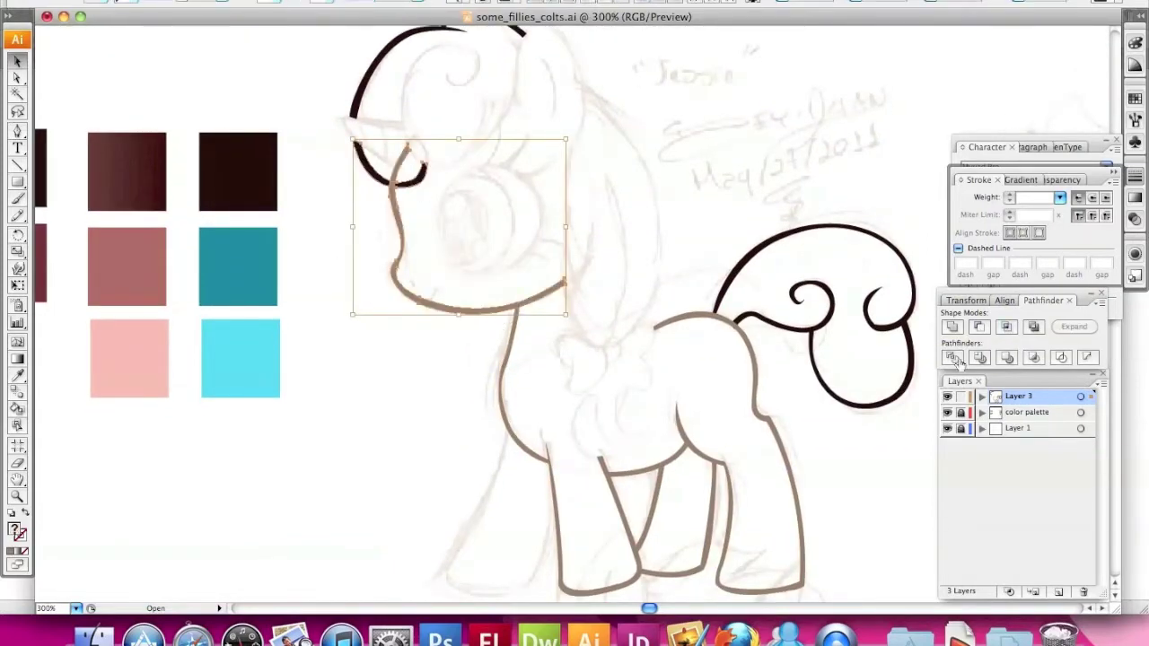
pyautogui.click(429, 176)
pyautogui.click(416, 183)
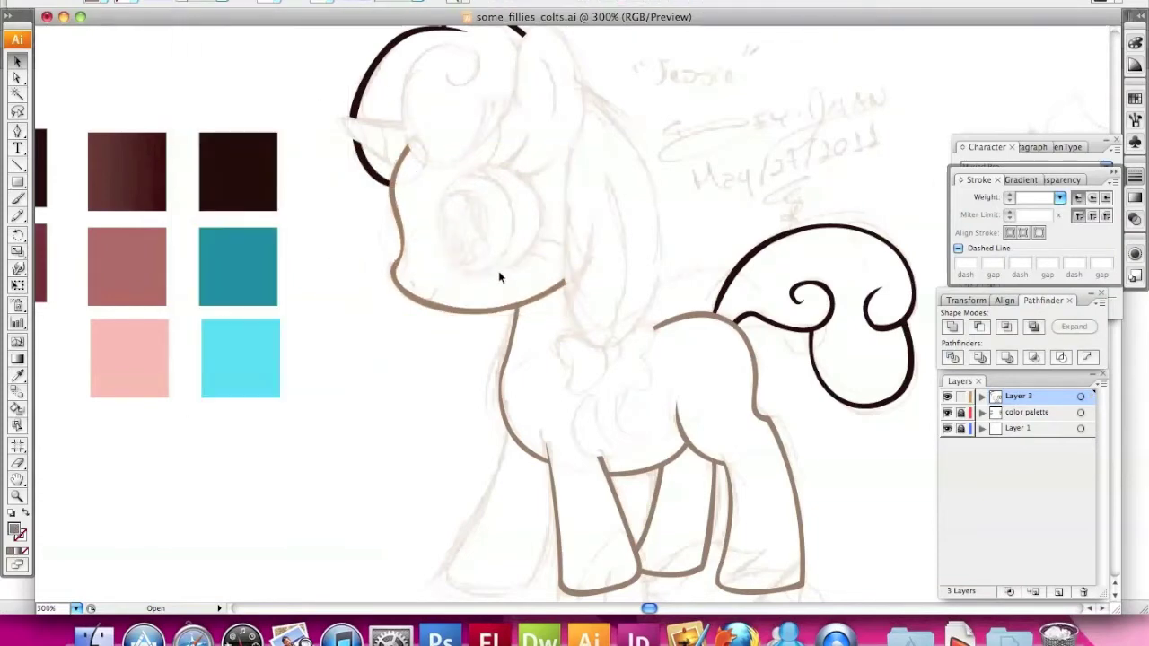
# Trace the far front leg as a thin closed brown contour, undoing and redrawing the misplaced hoof points
pyautogui.scroll(-3, 500, 278)
pyautogui.scroll(3, 559, 256)
pyautogui.moveTo(642, 465); pyautogui.dragTo(642, 464)
pyautogui.moveTo(557, 428); pyautogui.dragTo(557, 449)
pyautogui.click(634, 343)
pyautogui.press('p')
pyautogui.click(378, 95)
pyautogui.moveTo(272, 365); pyautogui.dragTo(286, 419)
pyautogui.click(272, 366)
pyautogui.click(426, 410)
pyautogui.hotkey('ctrl', 'z')
pyautogui.click(398, 422)
pyautogui.moveTo(468, 228); pyautogui.dragTo(476, 61)
pyautogui.hotkey('ctrl', 'z')
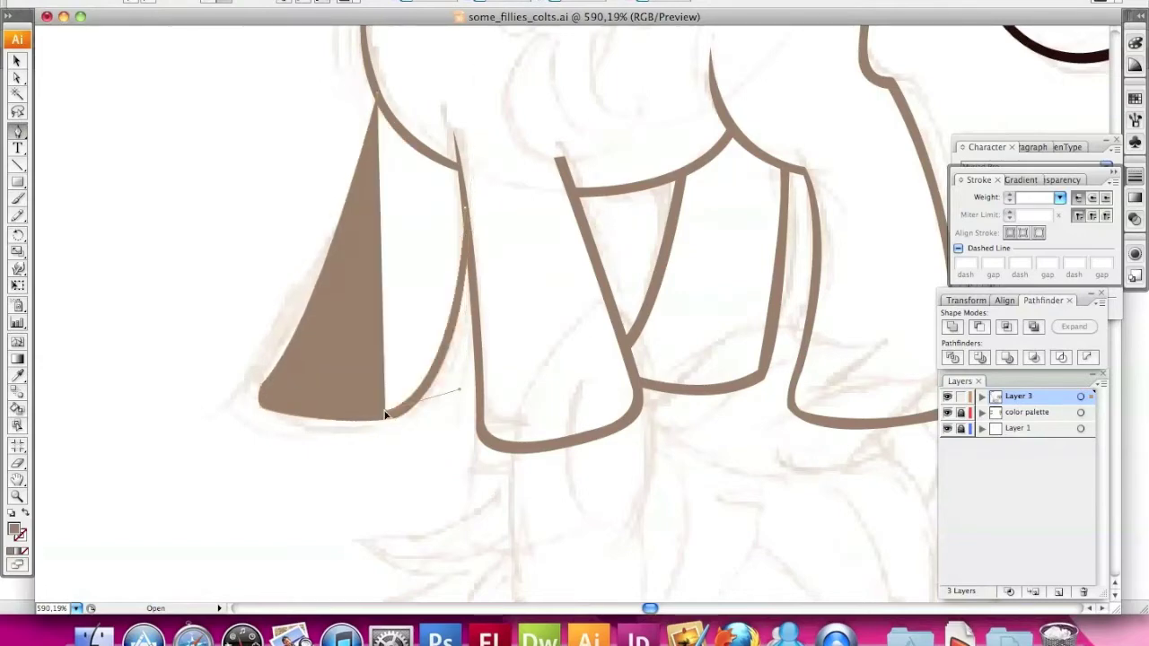
pyautogui.hotkey('ctrl', 'z')
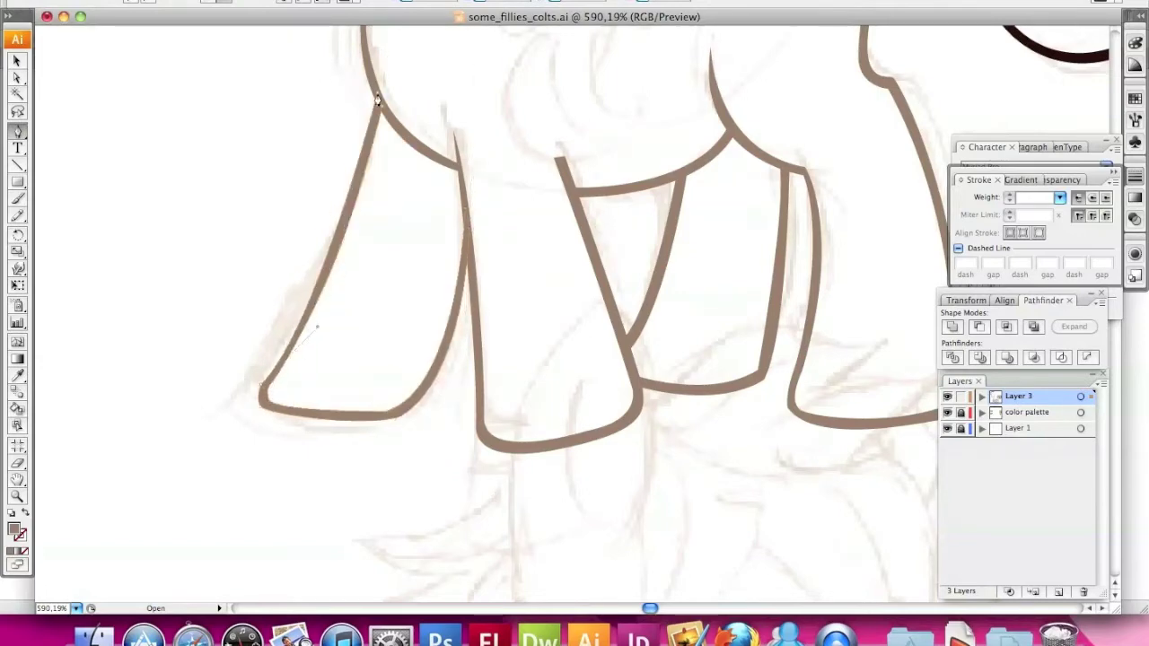
# Trace the mouth and nostril on the muzzle, and draw the horn's V-shaped outline with a thick rounded brown stroke
pyautogui.scroll(5, 305, 305)
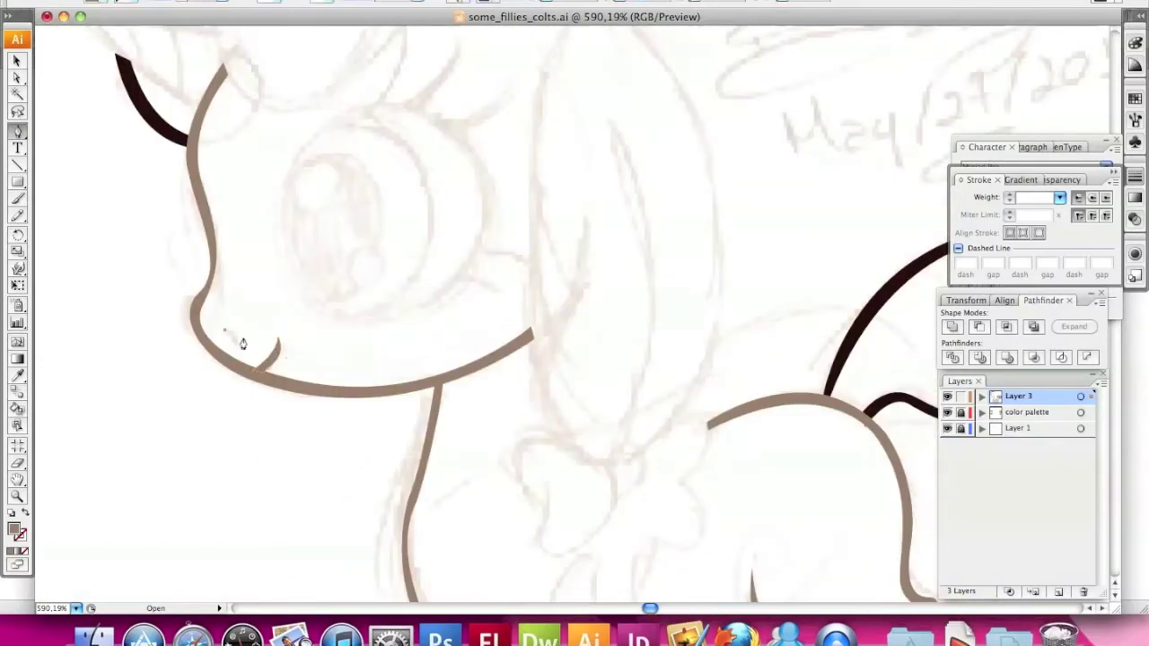
pyautogui.scroll(5, 607, 331)
pyautogui.hscroll(-4, 607, 331)
pyautogui.click(302, 255)
pyautogui.click(402, 269)
pyautogui.click(1009, 194)
# Add two curved ridge lines across the horn with a brown stroke
pyautogui.click(216, 0)
pyautogui.click(392, 441)
pyautogui.click(216, 0)
pyautogui.click(393, 473)
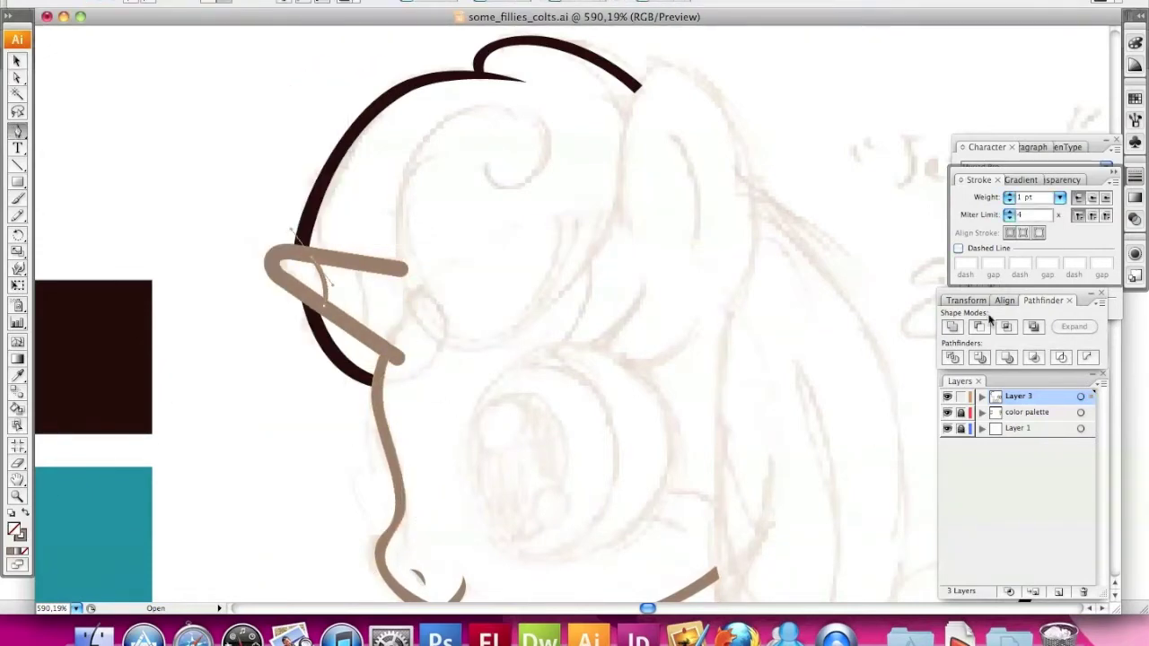
pyautogui.click(375, 344)
pyautogui.click(215, 0)
pyautogui.click(441, 282)
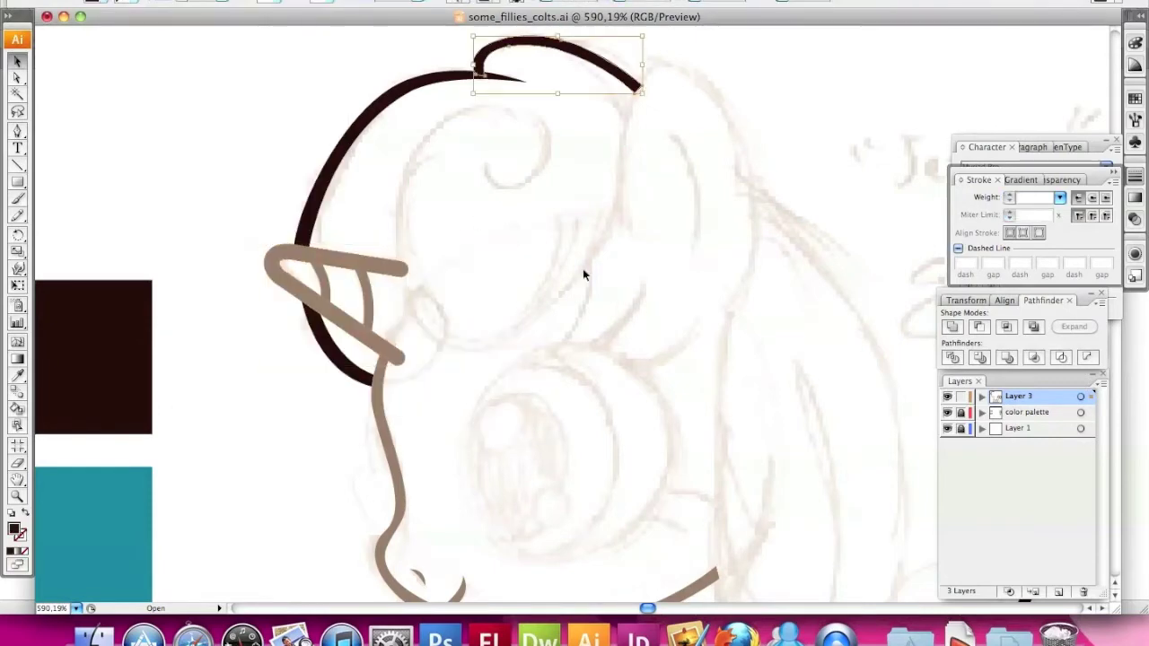
# Trace the large spiral forelock curl on the forehead as a tapered dark filled contour
pyautogui.click(489, 162)
pyautogui.moveTo(510, 195); pyautogui.dragTo(515, 201)
pyautogui.moveTo(460, 338); pyautogui.dragTo(416, 315)
pyautogui.click(623, 224)
pyautogui.scroll(5, 623, 225)
pyautogui.click(460, 482)
pyautogui.moveTo(460, 482); pyautogui.dragTo(490, 441)
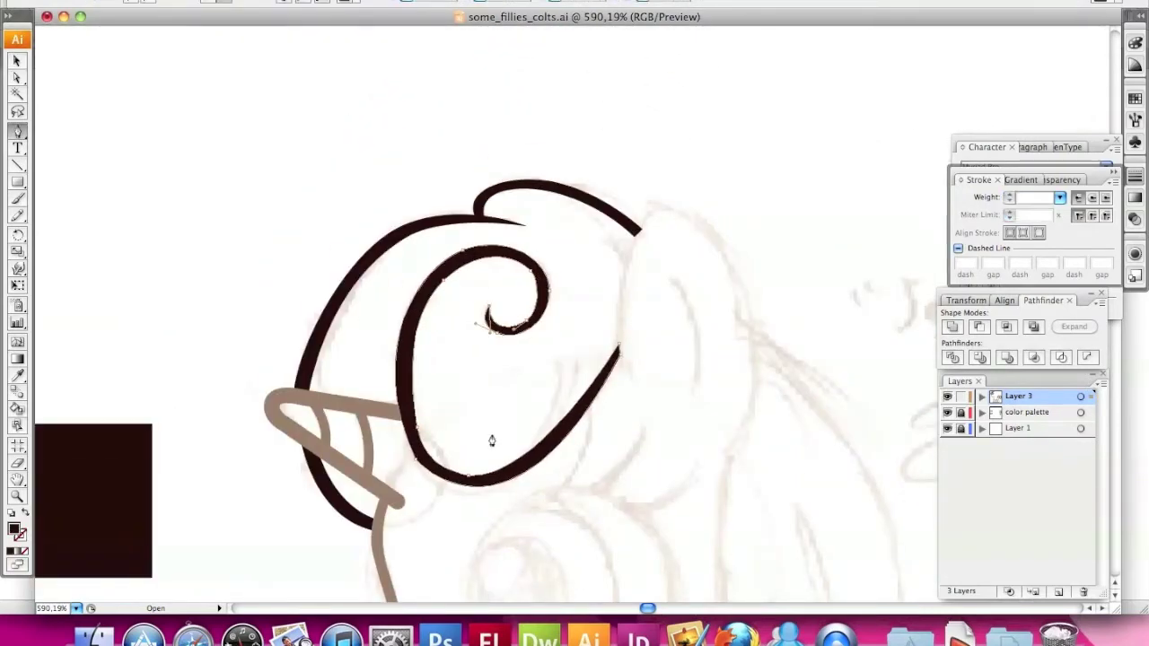
# Trace the outer edge of the long mane section behind the head as a tapered dark contour
pyautogui.scroll(-5, 538, 77)
pyautogui.hscroll(4, 539, 76)
pyautogui.scroll(-5, 539, 76)
pyautogui.moveTo(605, 416); pyautogui.dragTo(605, 410)
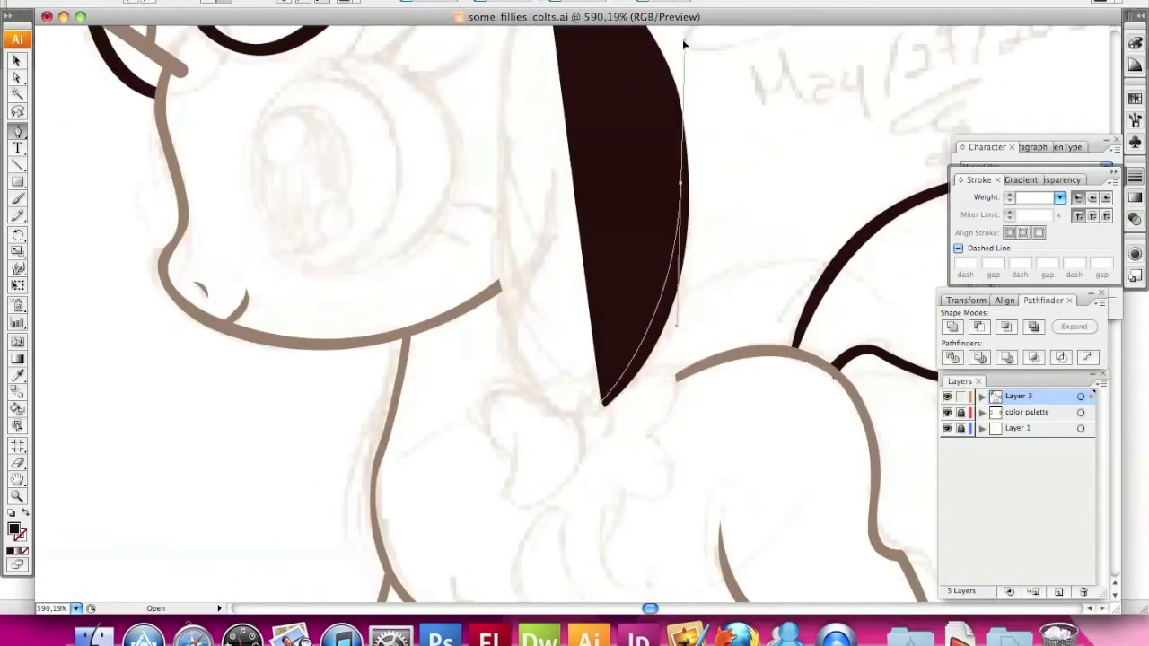
pyautogui.scroll(5, 575, 269)
pyautogui.scroll(5, 545, 74)
pyautogui.scroll(-8, 488, 115)
# Trace the front and inner edges of the long mane section so they meet in a point above the bow
pyautogui.click(487, 105)
pyautogui.moveTo(494, 482); pyautogui.dragTo(551, 159)
pyautogui.click(553, 155)
pyautogui.moveTo(544, 488)
pyautogui.mouseDown()
pyautogui.moveTo(480, 374)
pyautogui.moveTo(565, 386)
pyautogui.mouseUp()
# Trace the curved mane tip below the bow as a closed, thin dark contour with a pointed end
pyautogui.scroll(-10, 508, 239)
pyautogui.click(503, 236)
pyautogui.moveTo(456, 354); pyautogui.dragTo(494, 413)
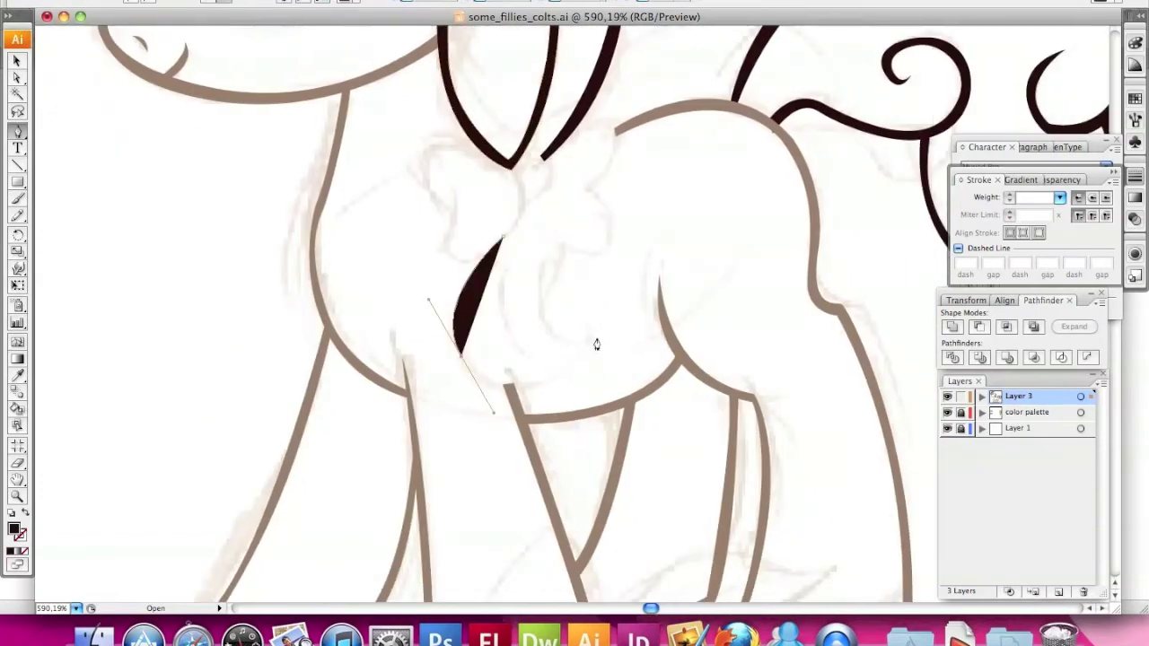
pyautogui.moveTo(592, 339); pyautogui.dragTo(569, 389)
pyautogui.moveTo(579, 339); pyautogui.dragTo(657, 342)
pyautogui.moveTo(503, 375); pyautogui.dragTo(440, 359)
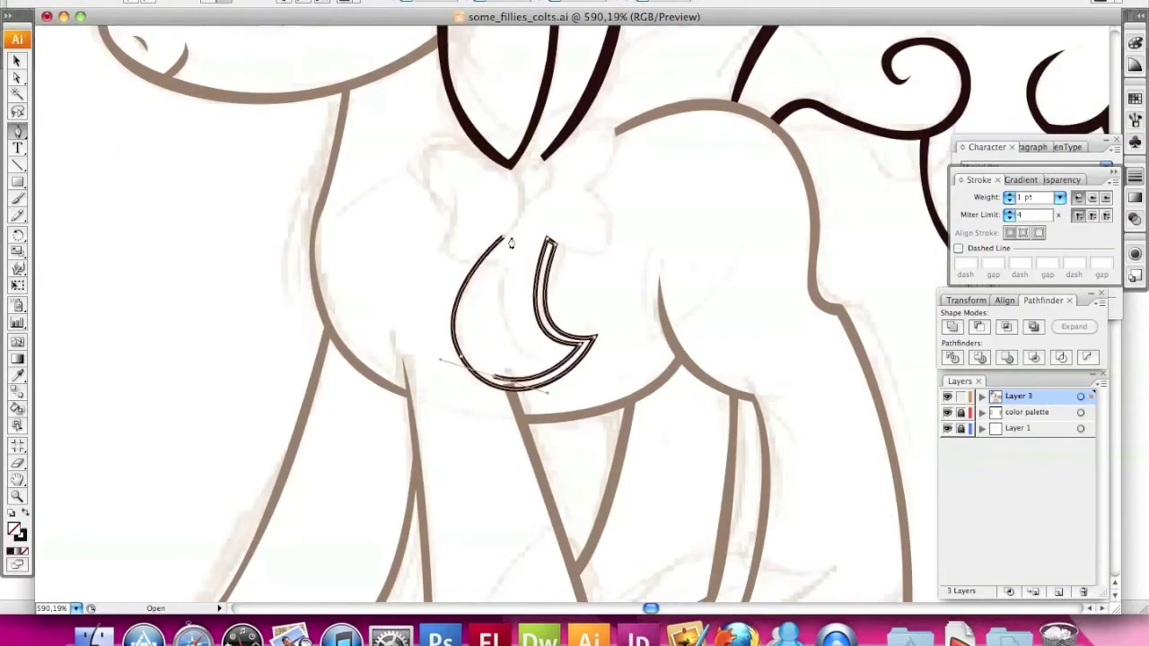
pyautogui.click(508, 236)
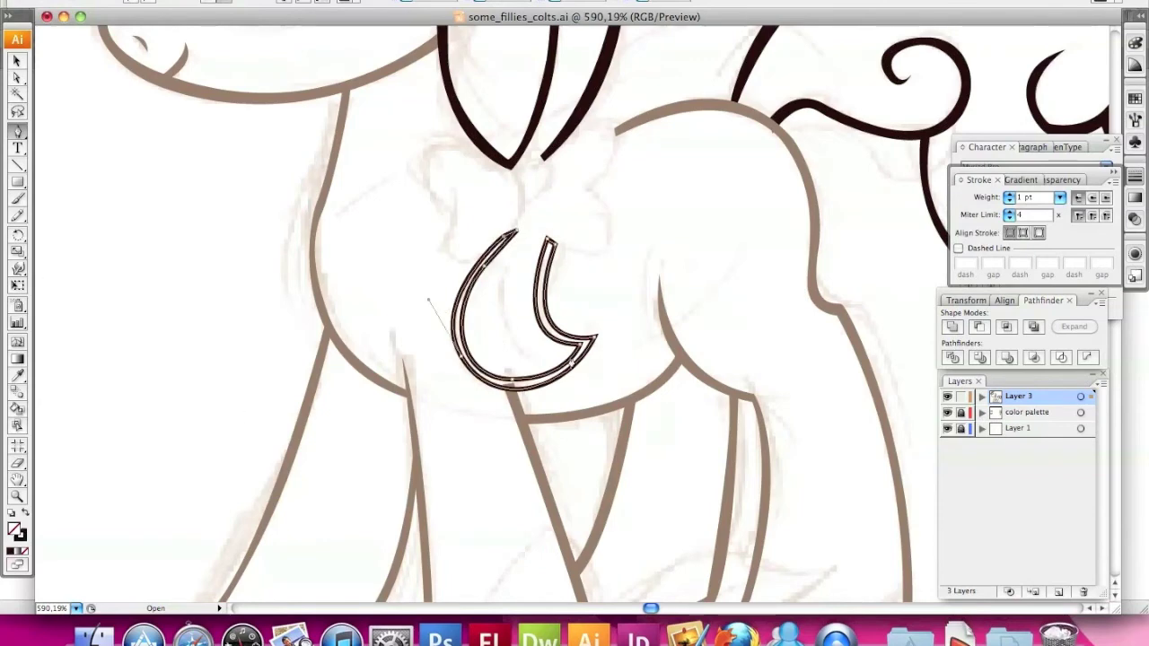
# Add an inner strand line to the mane tip below the bow with a 1.3 pt stroke
pyautogui.click(1010, 194)
pyautogui.moveTo(526, 224); pyautogui.dragTo(535, 226)
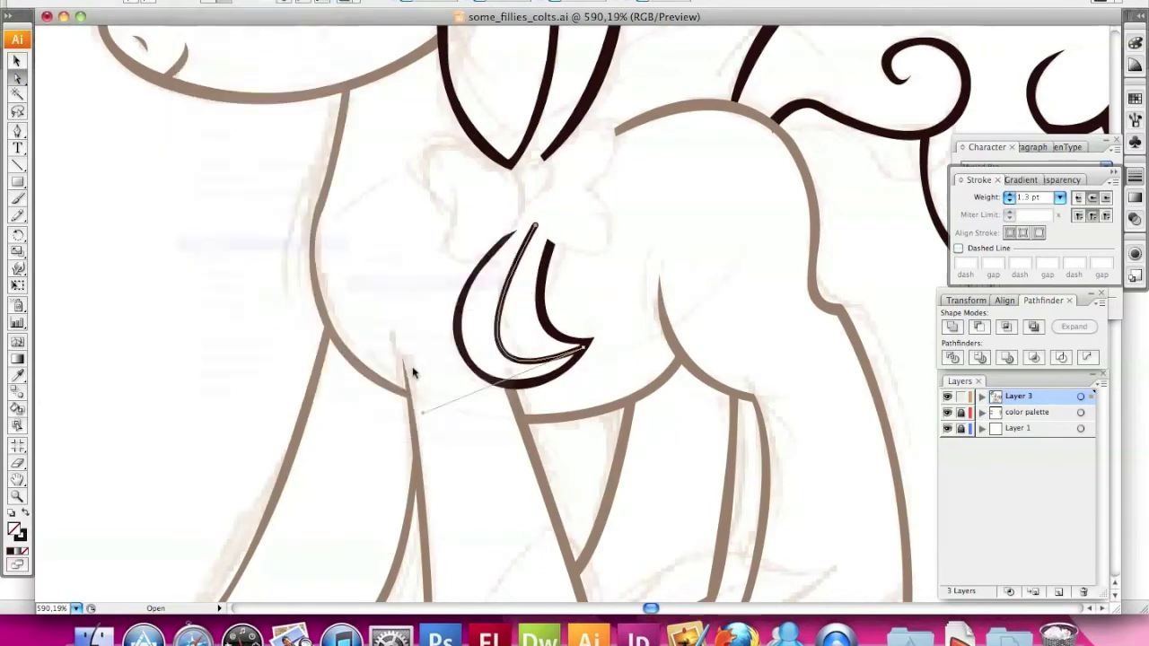
pyautogui.click(475, 282)
# Trace the ear outline behind the mane curl as a thin brown filled contour
pyautogui.scroll(10, 566, 300)
pyautogui.moveTo(636, 235); pyautogui.dragTo(644, 384)
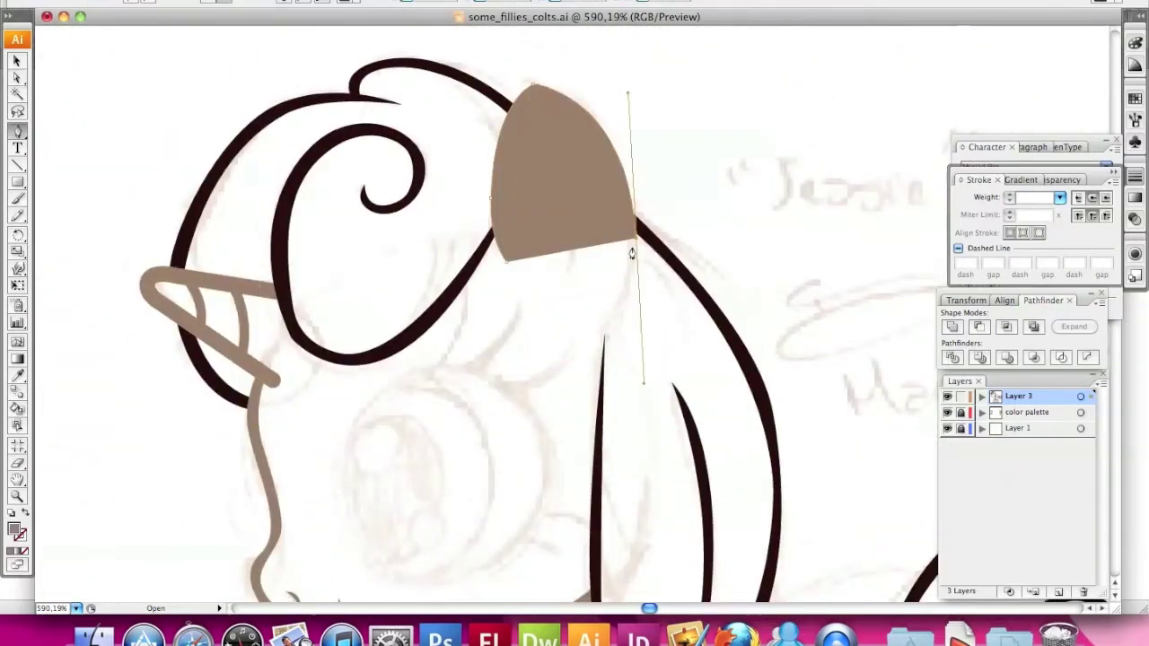
pyautogui.press('super+z')
pyautogui.press('super+z')
pyautogui.press('super+z')
pyautogui.press('super+z')
pyautogui.press('super+z')
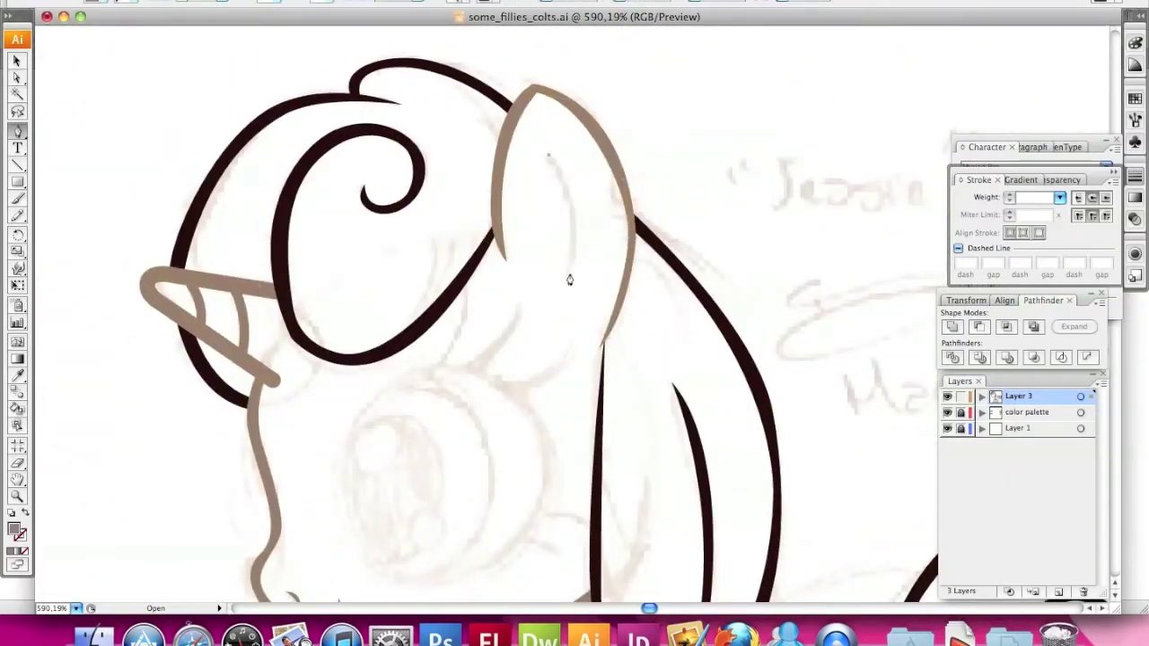
pyautogui.press('super+z')
# Draw a circle over the sketched eye with the Ellipse tool and set its stroke weight to 0.25 pt
pyautogui.click(215, 44)
pyautogui.moveTo(495, 525)
pyautogui.mouseDown()
pyautogui.moveTo(414, 273)
pyautogui.moveTo(636, 212)
pyautogui.moveTo(491, 365)
pyautogui.moveTo(522, 186)
pyautogui.moveTo(663, 321)
pyautogui.mouseUp()
pyautogui.moveTo(17, 182); pyautogui.dragTo(90, 216)
pyautogui.moveTo(484, 195)
pyautogui.mouseDown()
pyautogui.moveTo(628, 404)
pyautogui.moveTo(693, 404)
pyautogui.mouseUp()
pyautogui.click(1060, 197)
pyautogui.click(1047, 153)
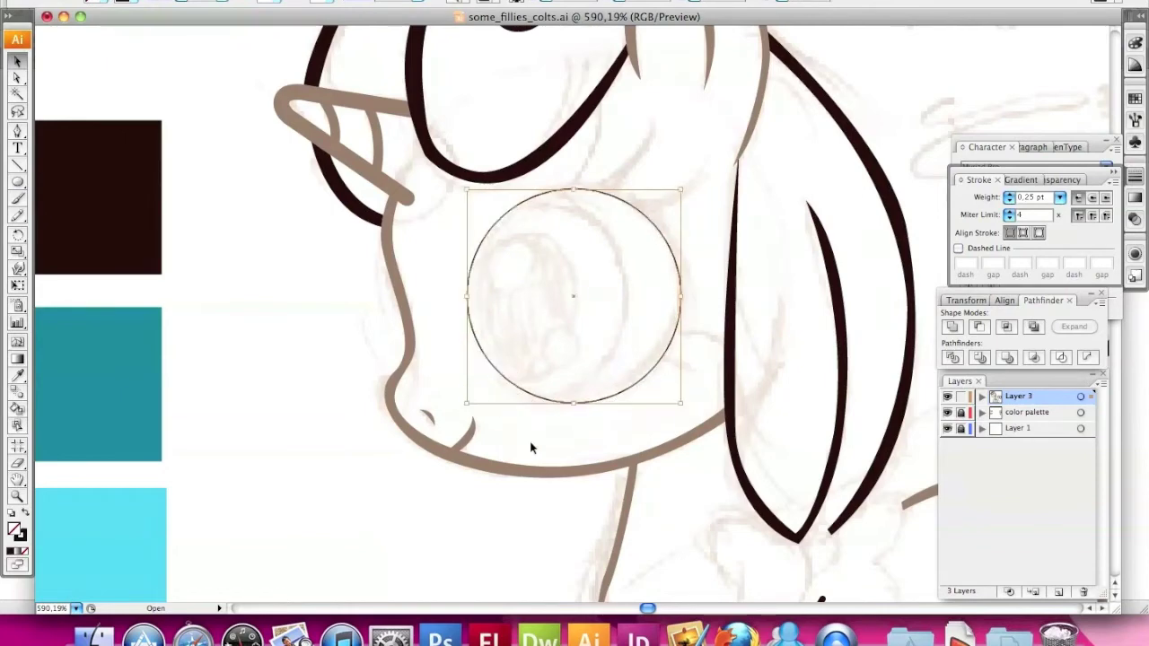
# Trace the iris as a closed oval contour inside the eye circle with the Pen tool
pyautogui.press('z')
pyautogui.click(629, 412)
pyautogui.click(553, 128)
pyautogui.moveTo(680, 155); pyautogui.dragTo(724, 199)
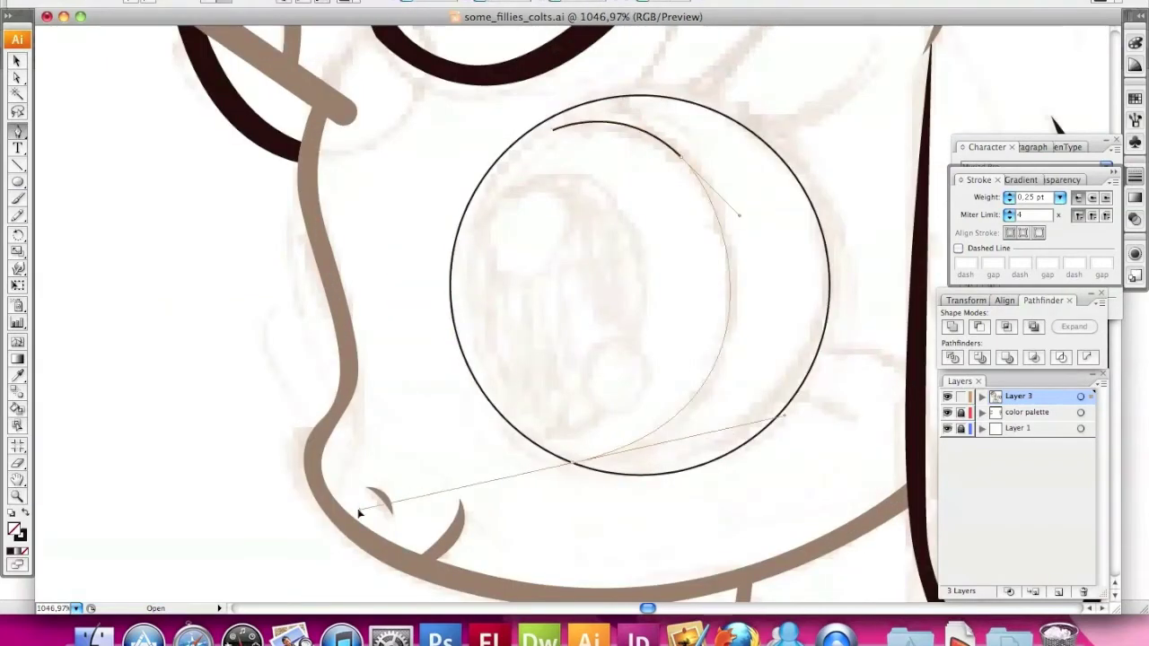
pyautogui.moveTo(453, 318); pyautogui.dragTo(437, 221)
pyautogui.moveTo(553, 128); pyautogui.dragTo(593, 125)
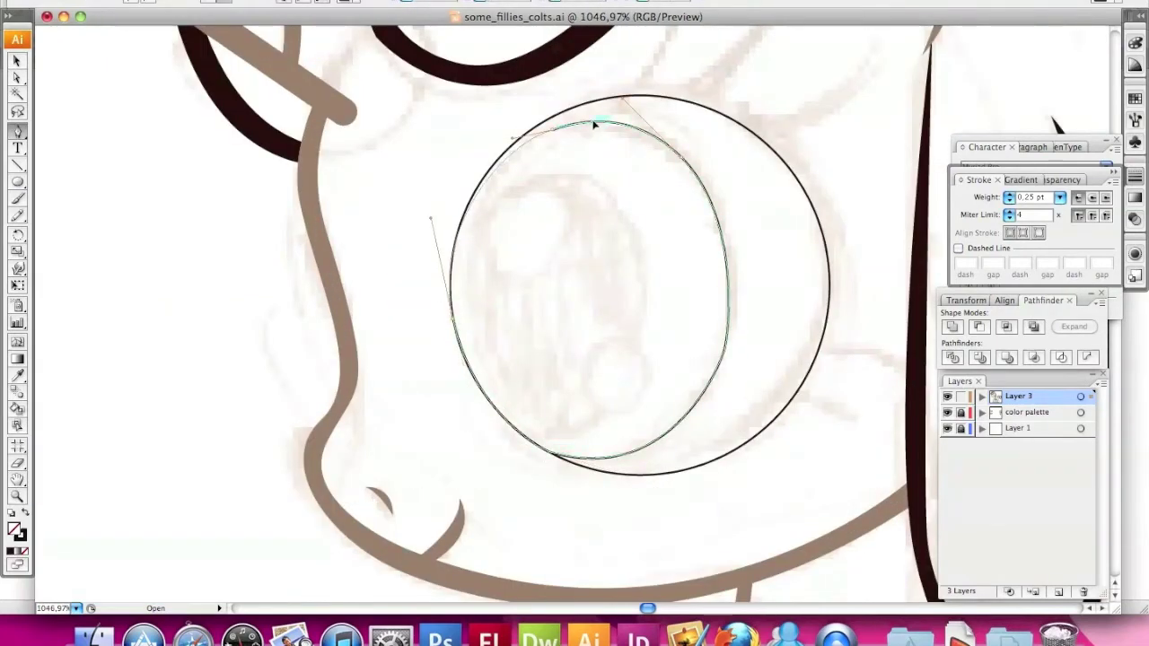
# Trace the pupil as a smaller closed oval contour inside the iris, redrawing its curve from the upper edge
pyautogui.click(564, 185)
pyautogui.moveTo(598, 431); pyautogui.dragTo(575, 435)
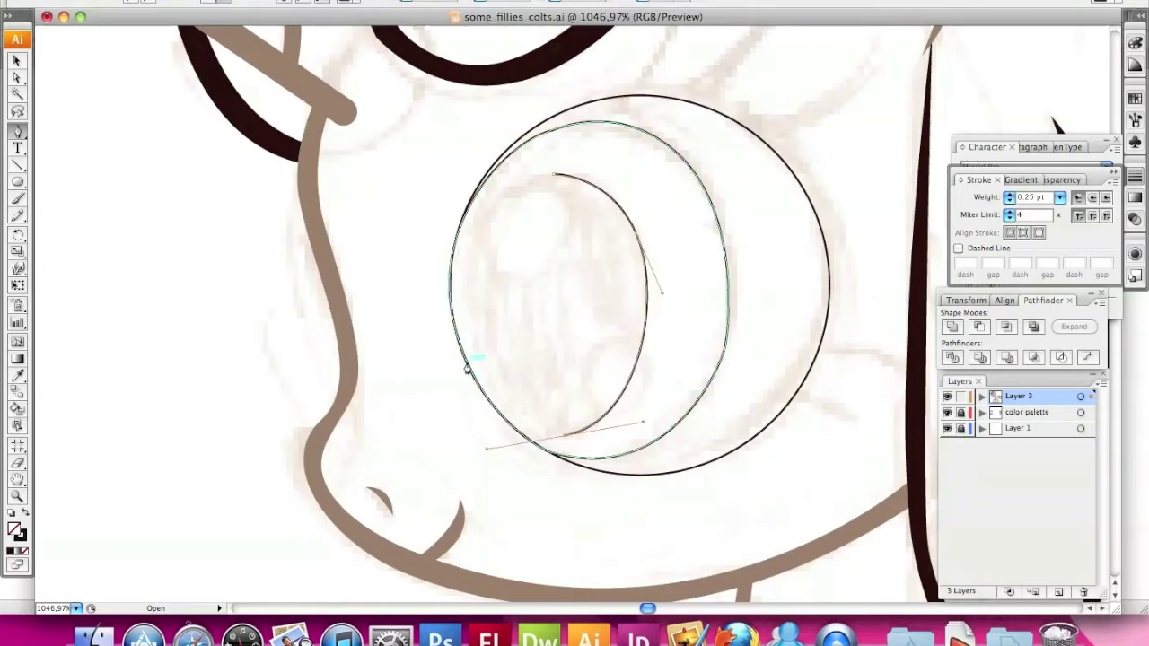
pyautogui.hotkey('ctrl', 'z')
pyautogui.moveTo(644, 265); pyautogui.dragTo(661, 329)
pyautogui.moveTo(524, 435); pyautogui.dragTo(628, 454)
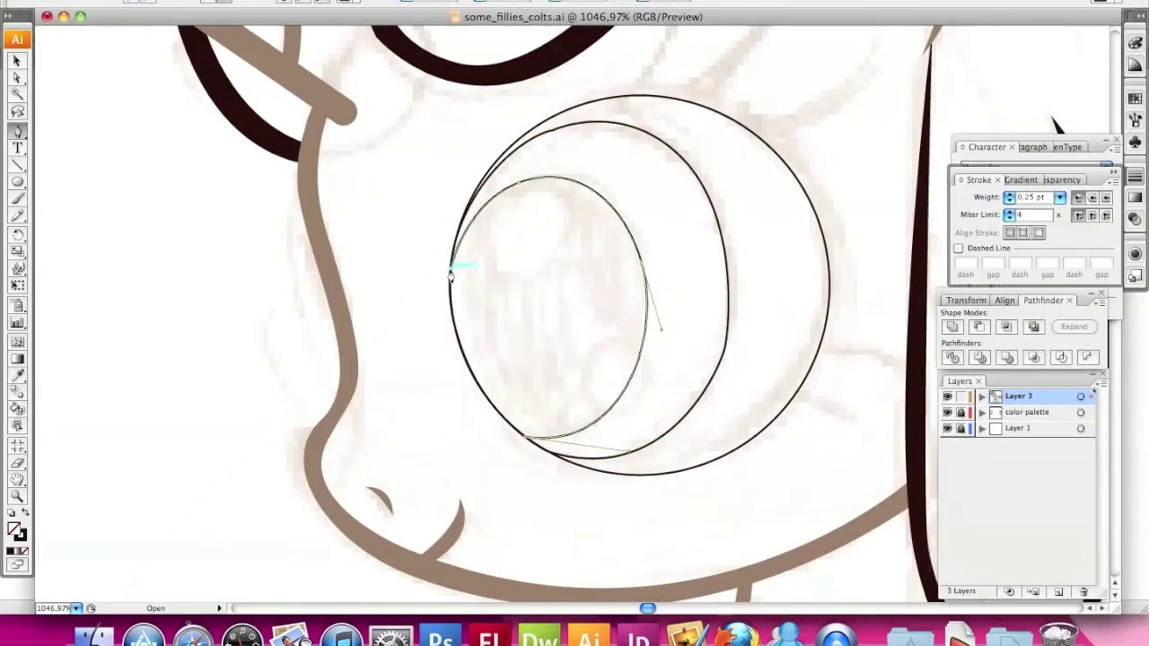
# Draw two adjoining straight-sided reflection wedges running from the pupil's rear edge across the iris
pyautogui.click(628, 354)
pyautogui.click(747, 323)
pyautogui.click(738, 364)
pyautogui.click(630, 339)
pyautogui.rightClick(628, 218)
pyautogui.press('Escape')
# Place a tilted oval highlight and a small round highlight on the pupil and fill both with white
pyautogui.press('v')
pyautogui.click(559, 240)
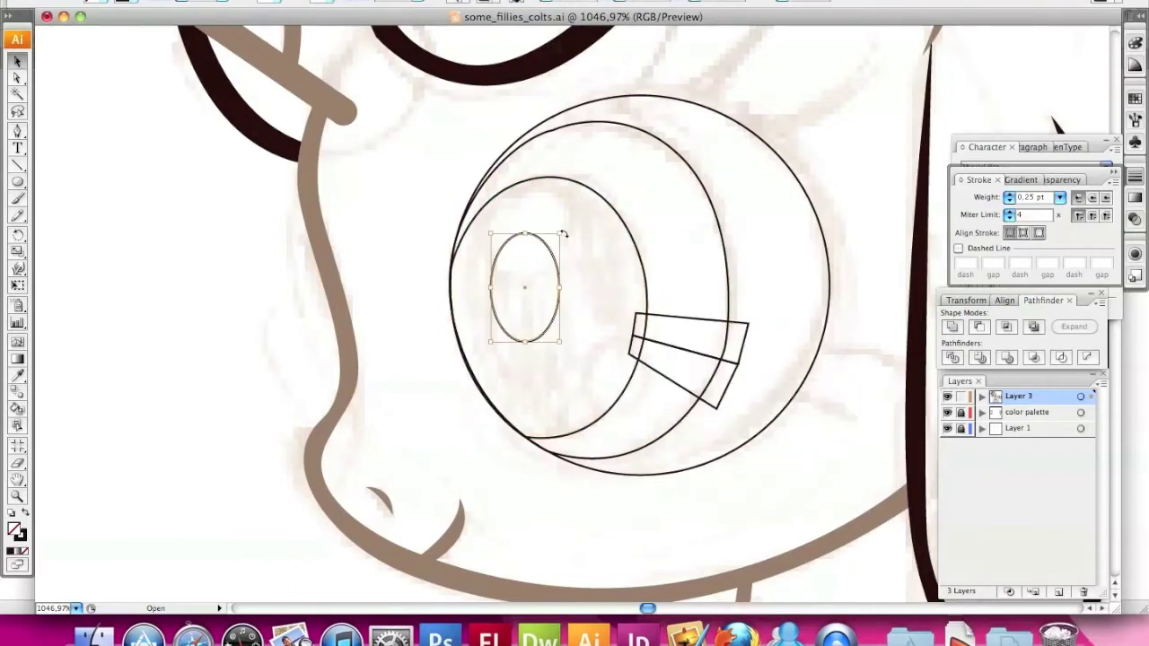
pyautogui.moveTo(564, 234); pyautogui.dragTo(503, 193)
pyautogui.press('l')
pyautogui.moveTo(578, 356); pyautogui.dragTo(637, 415)
pyautogui.press('v')
pyautogui.moveTo(487, 210); pyautogui.dragTo(551, 257)
pyautogui.keyDown('shift'); pyautogui.click(607, 384); pyautogui.keyUp('shift')
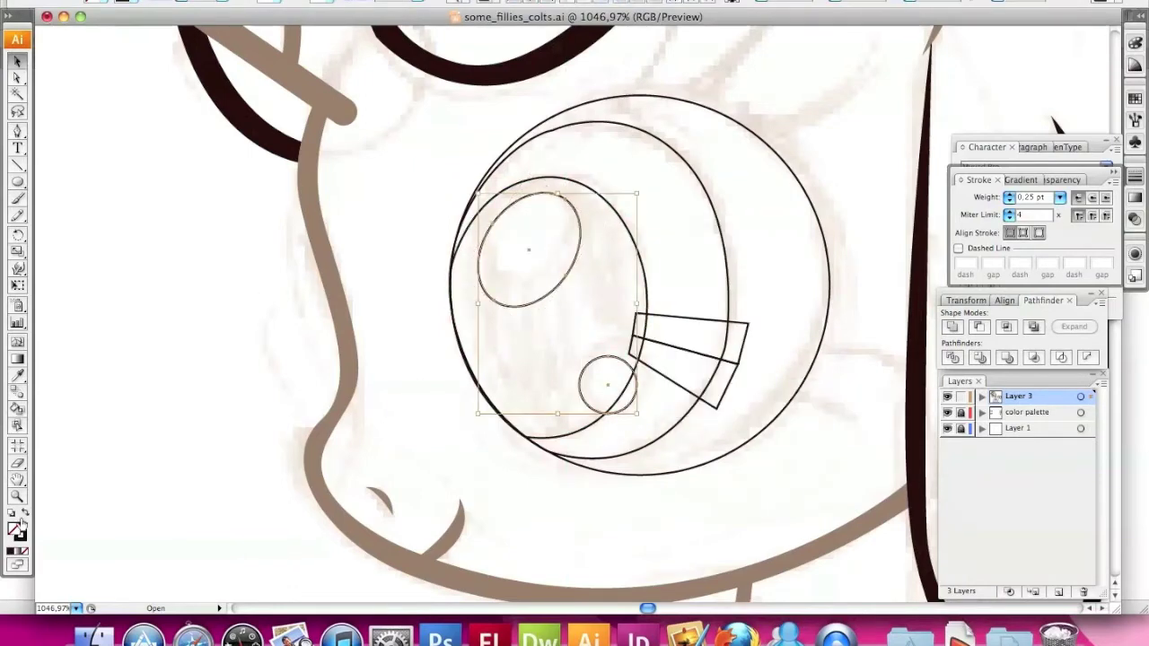
pyautogui.doubleClick(14, 527)
# Trace the upper eyelid contour along the eye circle and give it the brown line colour
pyautogui.click(739, 159)
pyautogui.moveTo(597, 119); pyautogui.dragTo(752, 68)
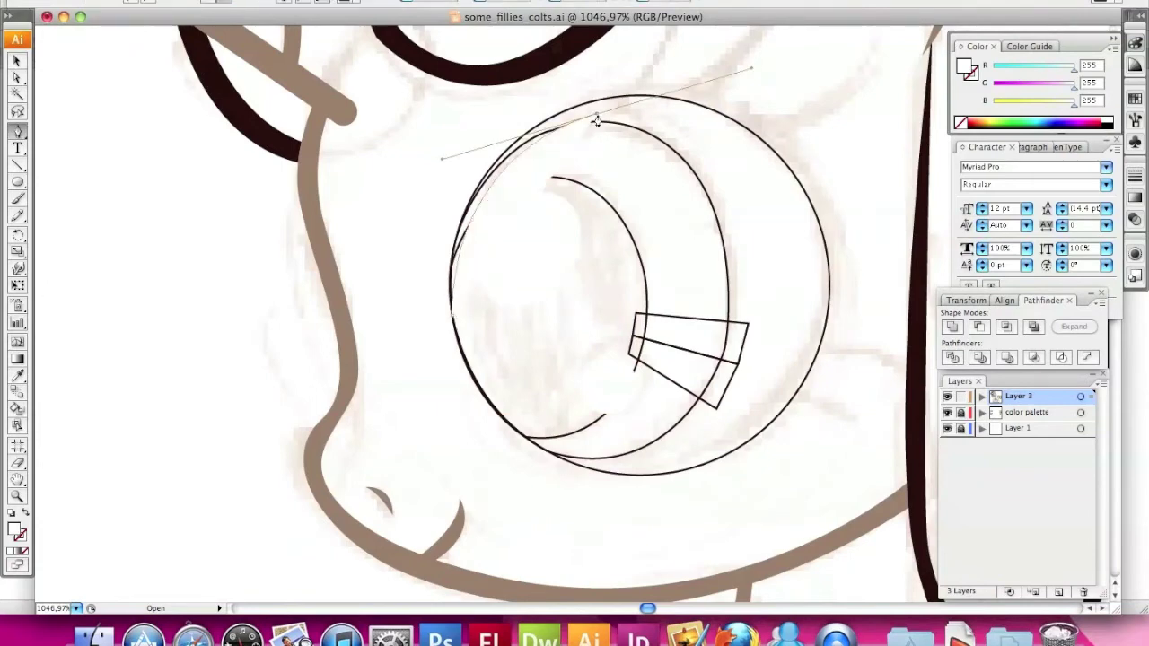
pyautogui.press('super+z')
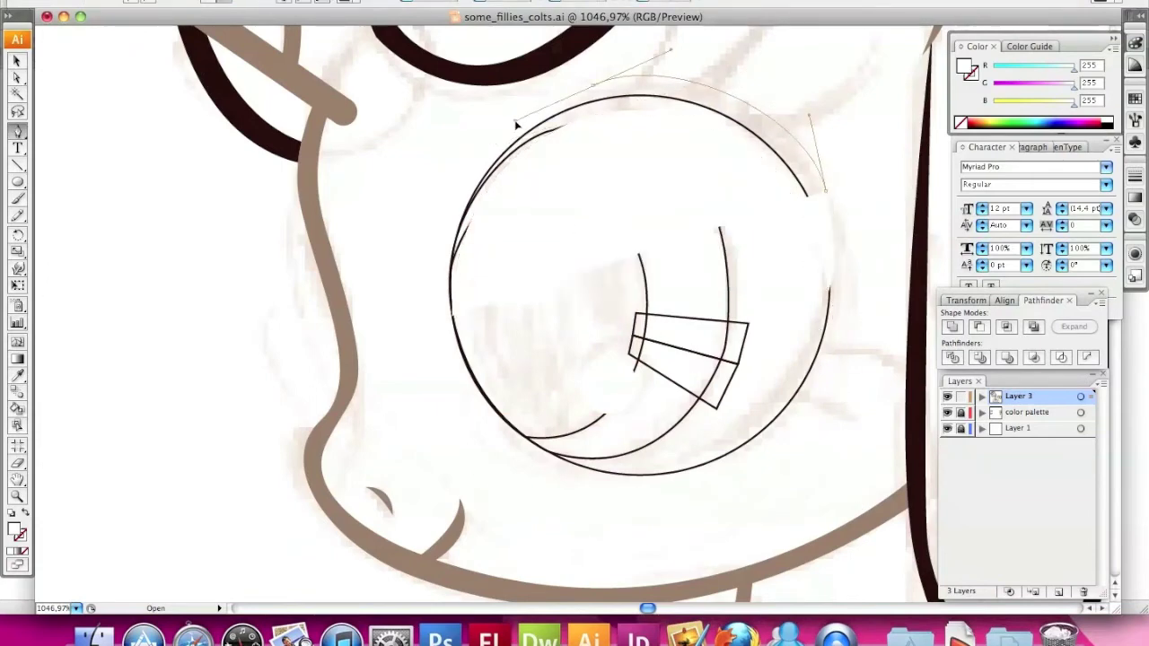
pyautogui.press('i')
pyautogui.click(627, 134)
pyautogui.press('p')
pyautogui.moveTo(869, 478); pyautogui.dragTo(602, 93)
pyautogui.moveTo(451, 316); pyautogui.dragTo(488, 408)
# Trace the tapered upper eyelashes rising from the eyelid contour in brown
pyautogui.moveTo(733, 186); pyautogui.dragTo(545, 435)
pyautogui.moveTo(441, 345)
pyautogui.mouseDown()
pyautogui.moveTo(501, 116)
pyautogui.moveTo(461, 341)
pyautogui.mouseUp()
pyautogui.click(597, 220)
pyautogui.moveTo(597, 220); pyautogui.dragTo(637, 347)
pyautogui.moveTo(700, 289)
pyautogui.mouseDown()
pyautogui.moveTo(493, 395)
pyautogui.moveTo(420, 336)
pyautogui.mouseUp()
# Trace the two short curved lashes behind the lower part of the eye as thin brown filled shapes
pyautogui.scroll(-3, 40, 409)
pyautogui.scroll(5, 303, 146)
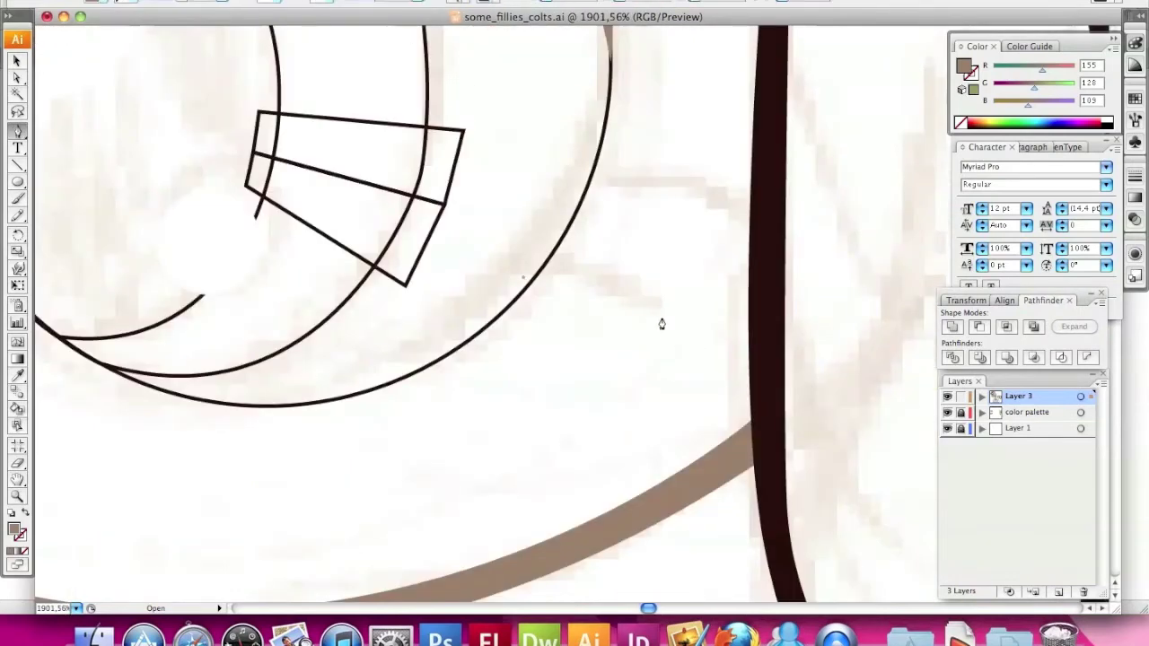
pyautogui.click(662, 316)
pyautogui.moveTo(539, 257); pyautogui.dragTo(456, 257)
pyautogui.click(722, 218)
pyautogui.moveTo(584, 188); pyautogui.dragTo(584, 176)
pyautogui.press('super+shift+a')
# Fill the pupil and the eyelash shapes with black
pyautogui.scroll(-5, 526, 287)
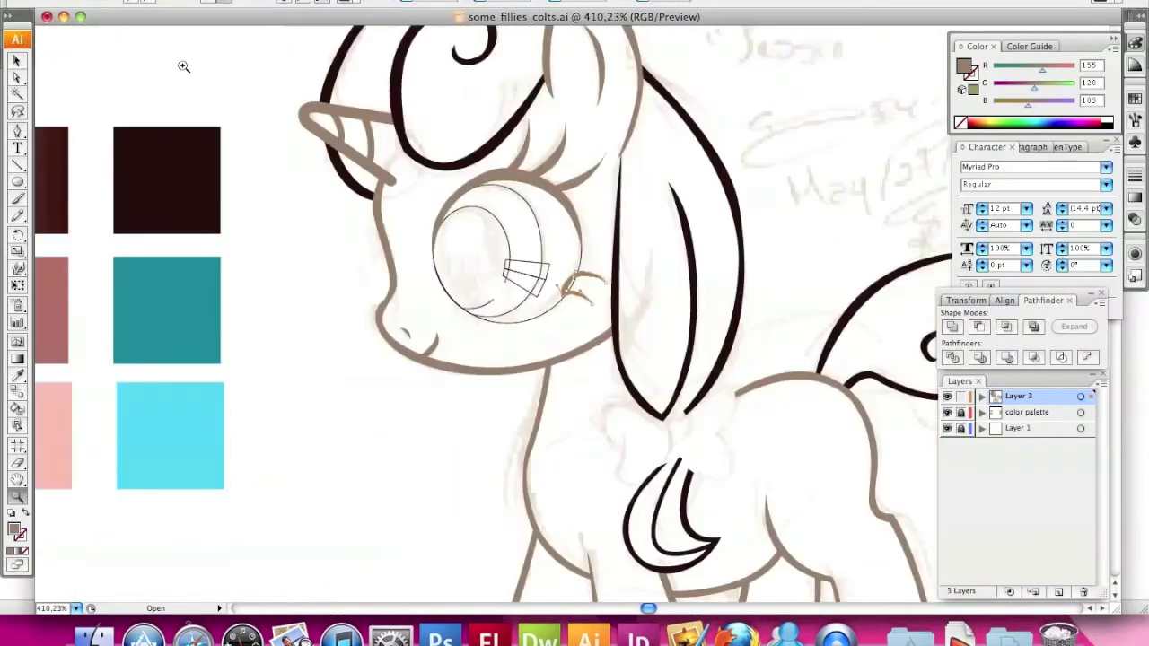
pyautogui.press('v')
pyautogui.click(503, 269)
pyautogui.click(492, 262)
# Fill the iris with the palette's dark red gradient and the two reflection wedges with light translucent tones
pyautogui.scroll(-5, 492, 263)
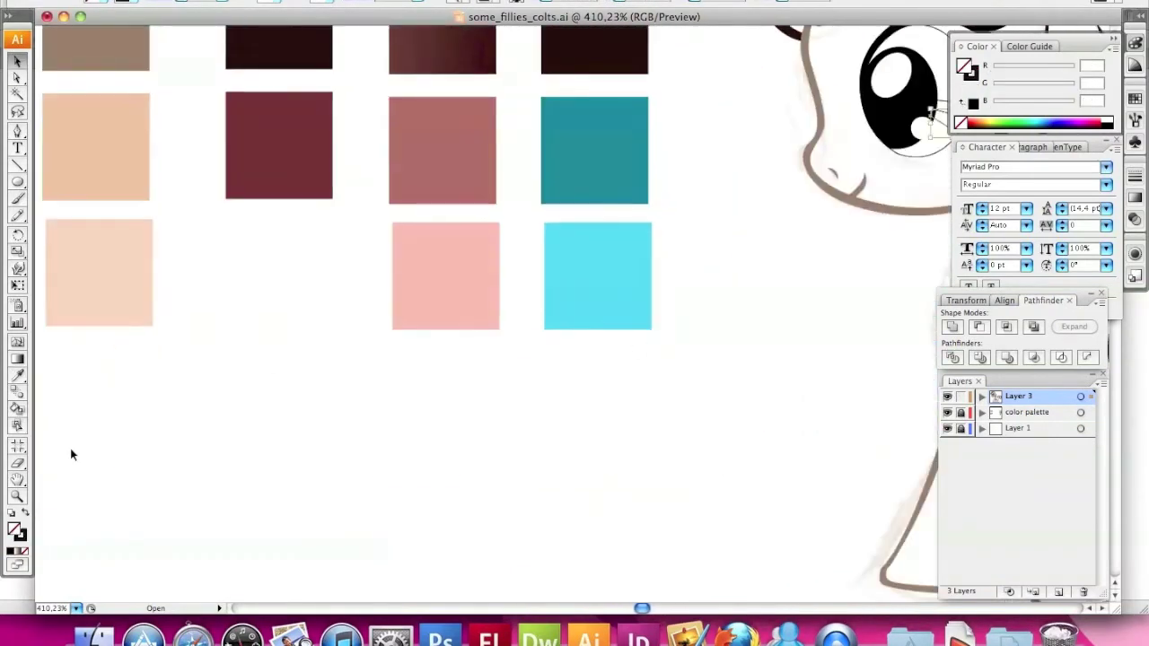
pyautogui.scroll(5, 708, 242)
pyautogui.hscroll(5, 575, 315)
pyautogui.press('v')
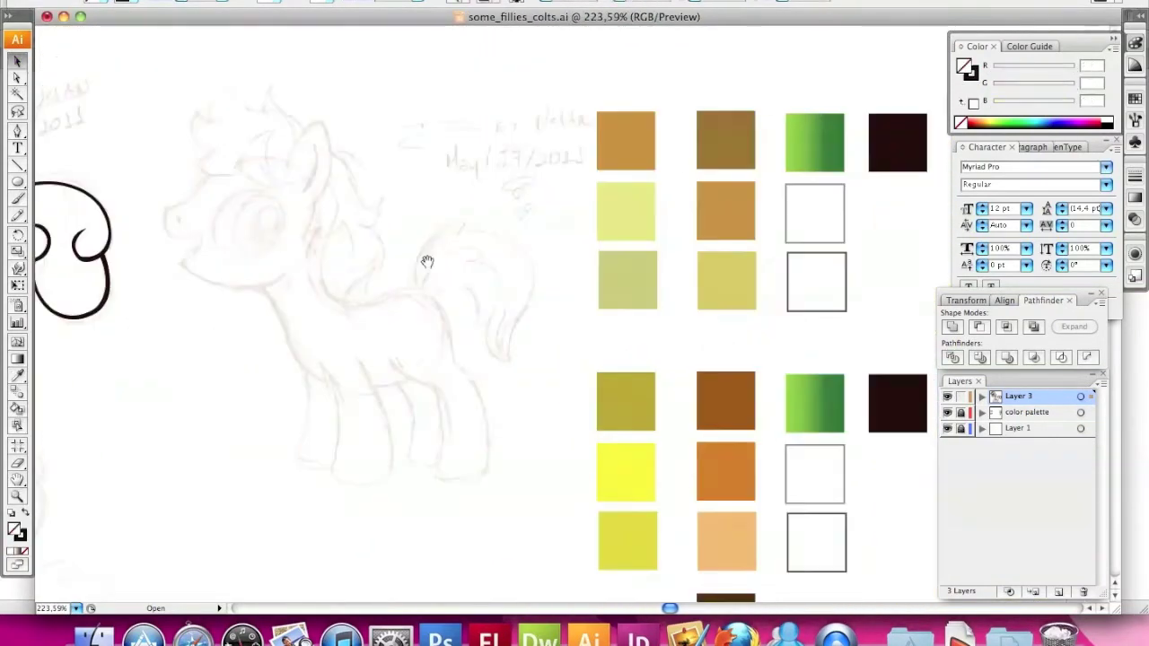
pyautogui.scroll(8, 404, 225)
pyautogui.scroll(-5, 318, 494)
pyautogui.scroll(8, 584, 359)
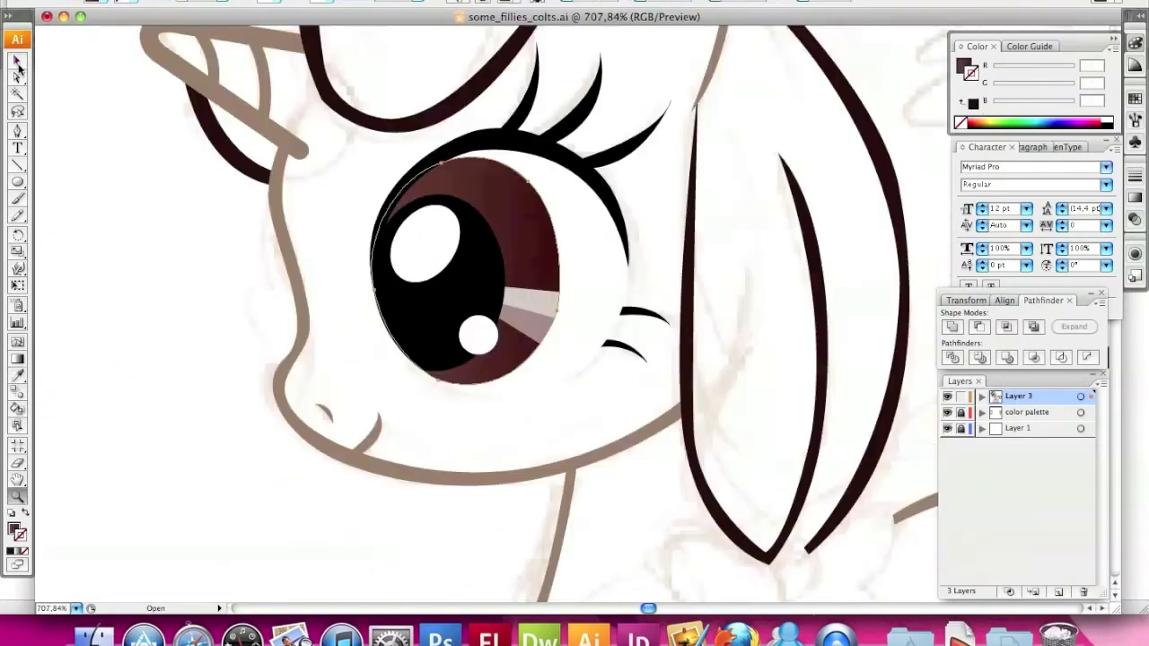
# Try a linear gradient fill on the iris
pyautogui.click(467, 270)
pyautogui.hotkey('ctrl', 'F9')
pyautogui.click(1048, 200)
pyautogui.press('z')
pyautogui.scroll(-5, 575, 315)
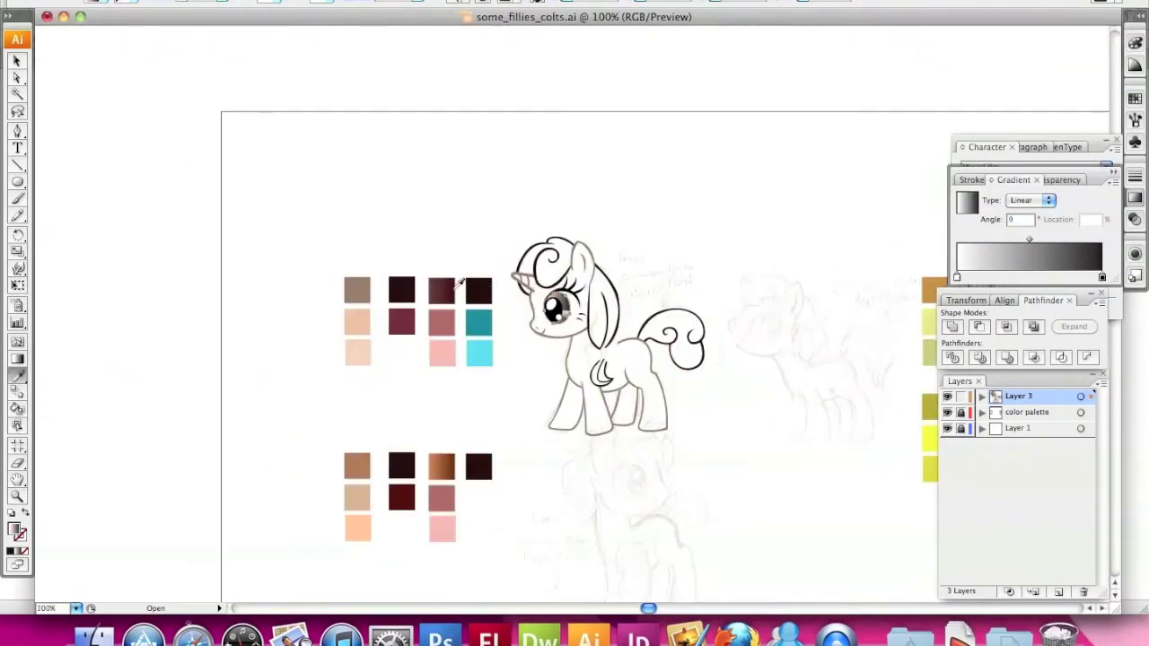
pyautogui.hotkey('ctrl', 'z')
# Trace the bow's front loop, its inner fold and the centre knot as teal contours
pyautogui.scroll(4, 678, 421)
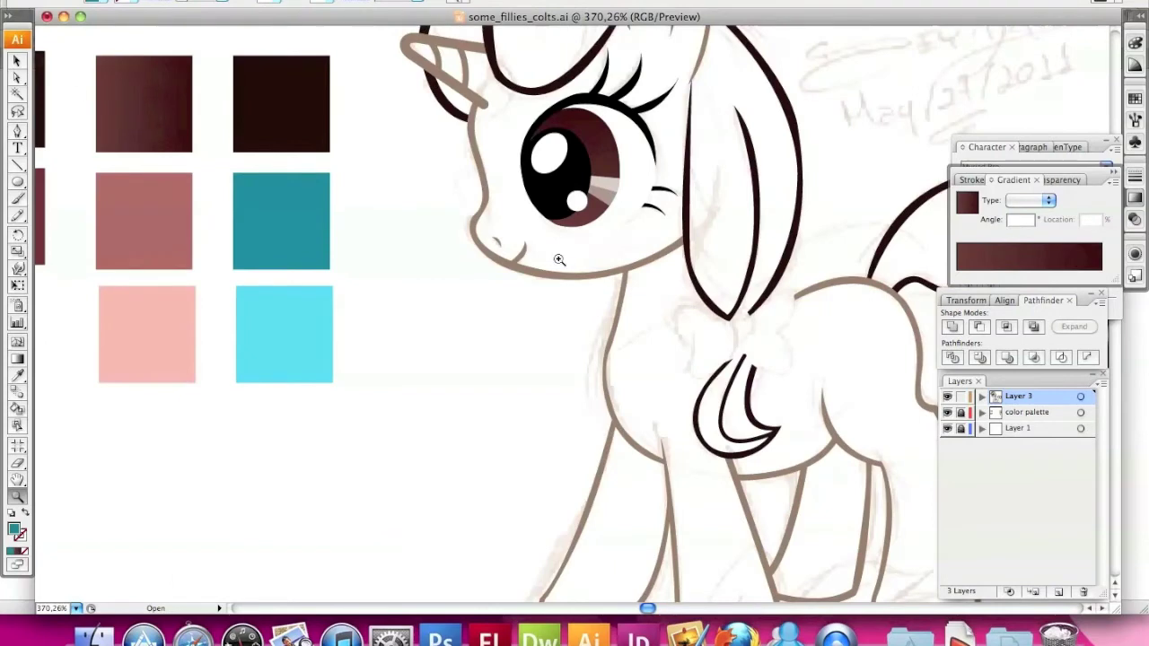
pyautogui.moveTo(559, 260); pyautogui.dragTo(859, 423)
pyautogui.press('p')
pyautogui.moveTo(549, 436); pyautogui.dragTo(611, 433)
pyautogui.click(666, 295)
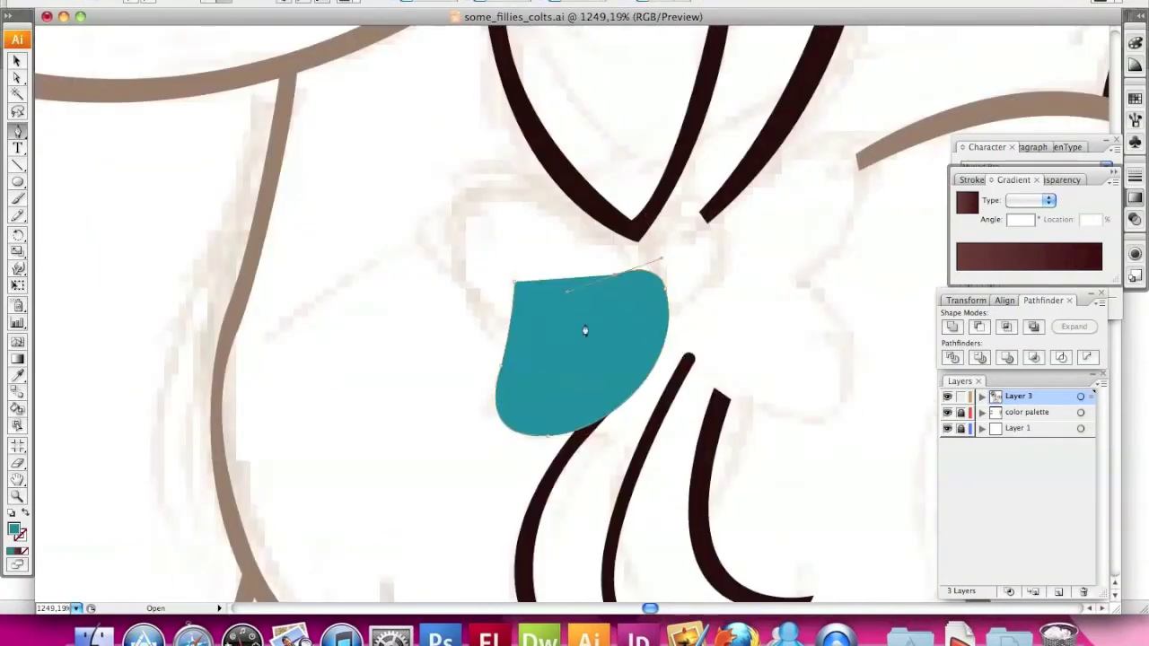
pyautogui.moveTo(513, 337); pyautogui.dragTo(512, 363)
pyautogui.moveTo(671, 321); pyautogui.dragTo(709, 341)
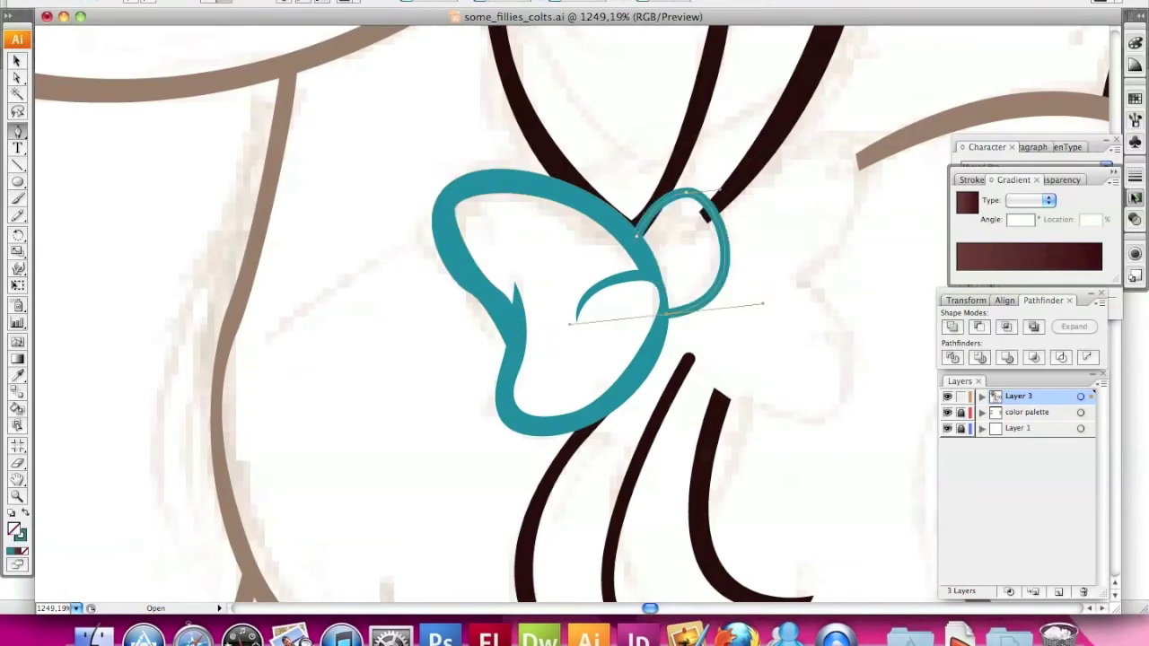
# Trace the upper and lower lobes of the bow's rear loop as teal contours
pyautogui.press('a')
pyautogui.press('p')
pyautogui.moveTo(798, 347)
pyautogui.mouseDown()
pyautogui.moveTo(520, 309)
pyautogui.moveTo(559, 259)
pyautogui.mouseUp()
pyautogui.click(498, 236)
pyautogui.moveTo(512, 356); pyautogui.dragTo(450, 359)
pyautogui.moveTo(507, 91); pyautogui.dragTo(579, 202)
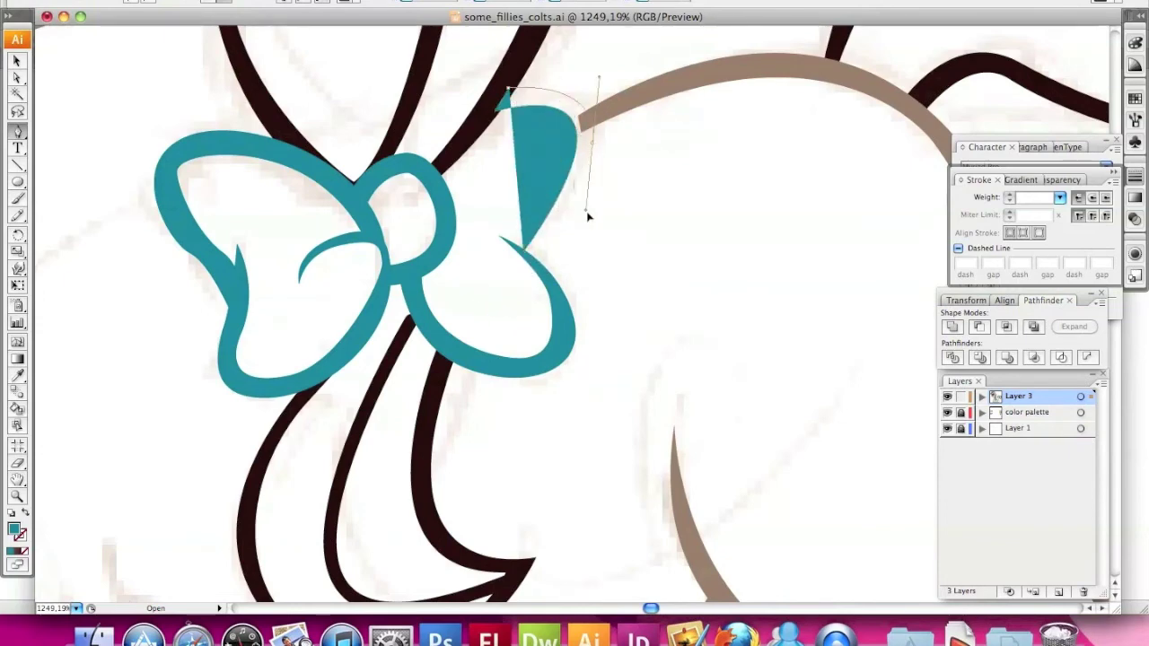
pyautogui.click(523, 242)
# Arrange the bow contours in front of the mane lines and hide the sketch on Layer 1
pyautogui.press('v')
pyautogui.press('super+0')
pyautogui.moveTo(516, 279); pyautogui.dragTo(584, 337)
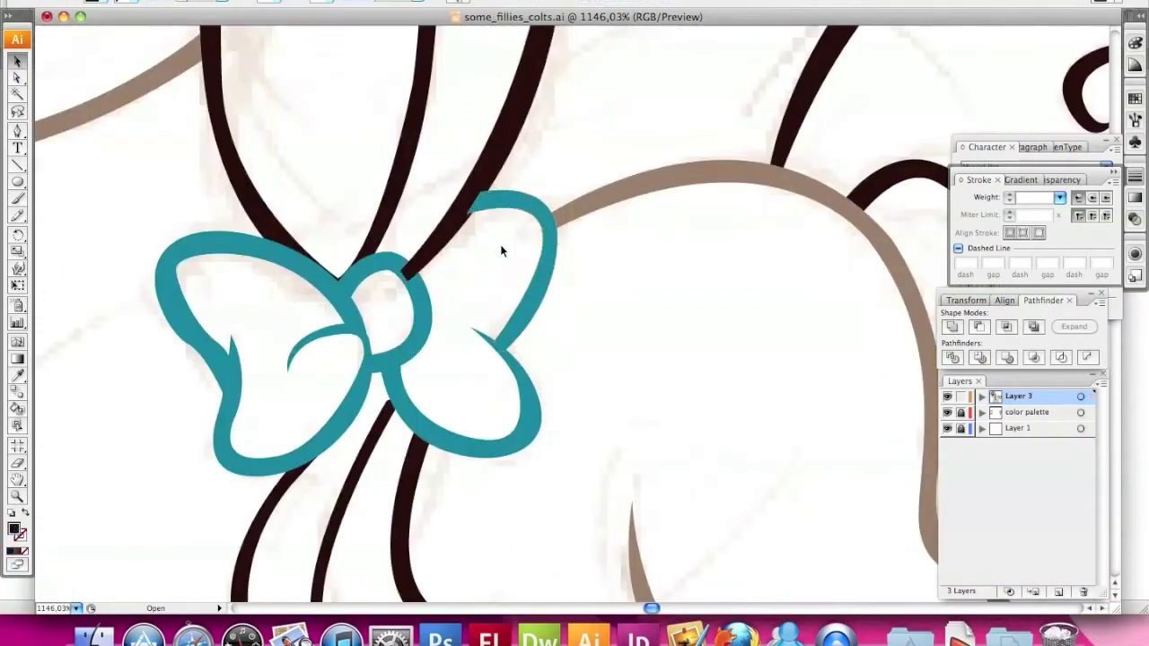
pyautogui.moveTo(569, 282); pyautogui.dragTo(274, 25)
pyautogui.moveTo(470, 351); pyautogui.dragTo(559, 187)
pyautogui.rightClick(892, 289)
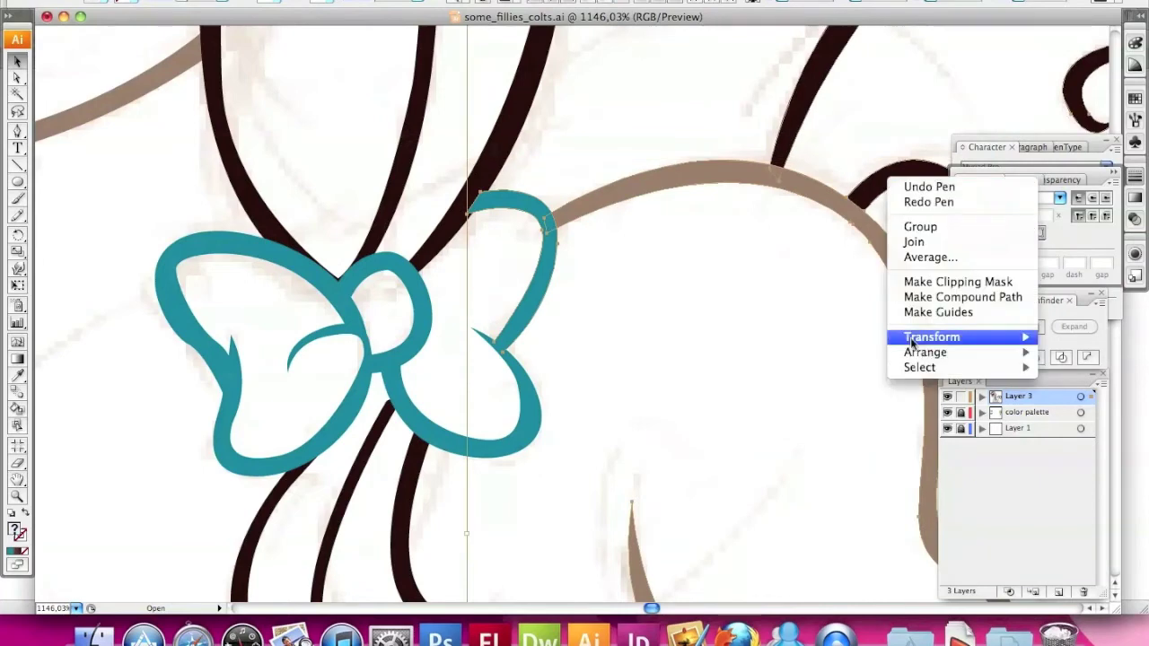
pyautogui.doubleClick(17, 496)
pyautogui.press('z')
pyautogui.click(512, 254)
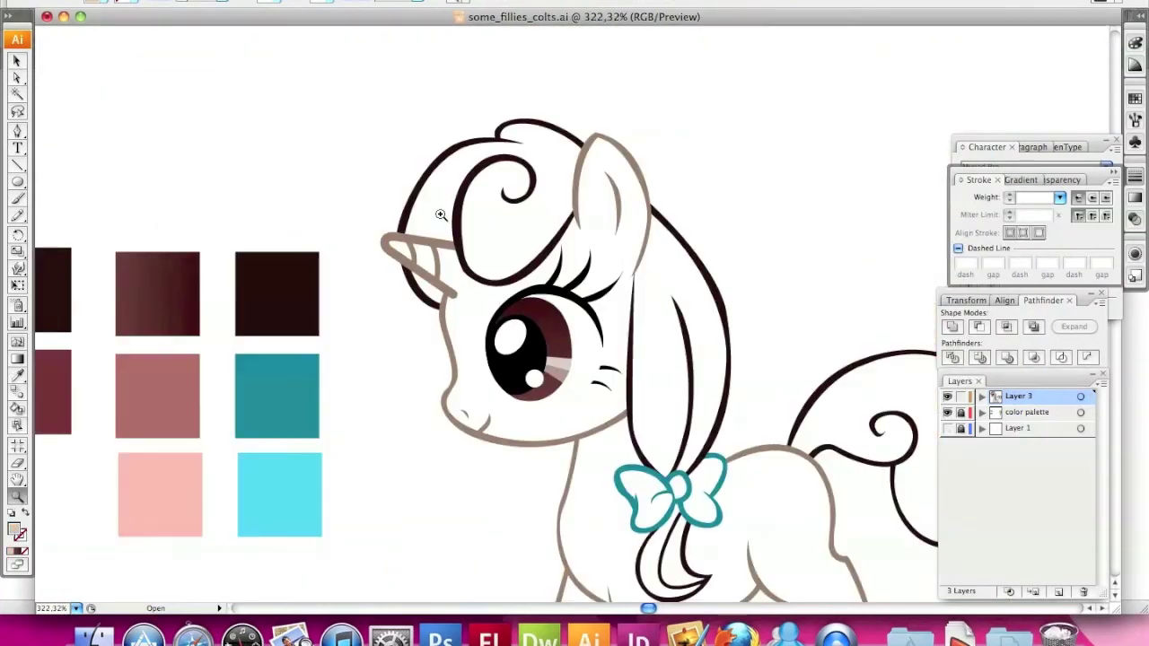
# Rename the line art layer lines_jessie and add a new layer named body_jessie beneath it
pyautogui.doubleClick(1018, 396)
pyautogui.write('lines_jessie')
pyautogui.press('Return')
pyautogui.click(1058, 592)
pyautogui.doubleClick(1018, 412)
pyautogui.write('body je')
pyautogui.press('Return')
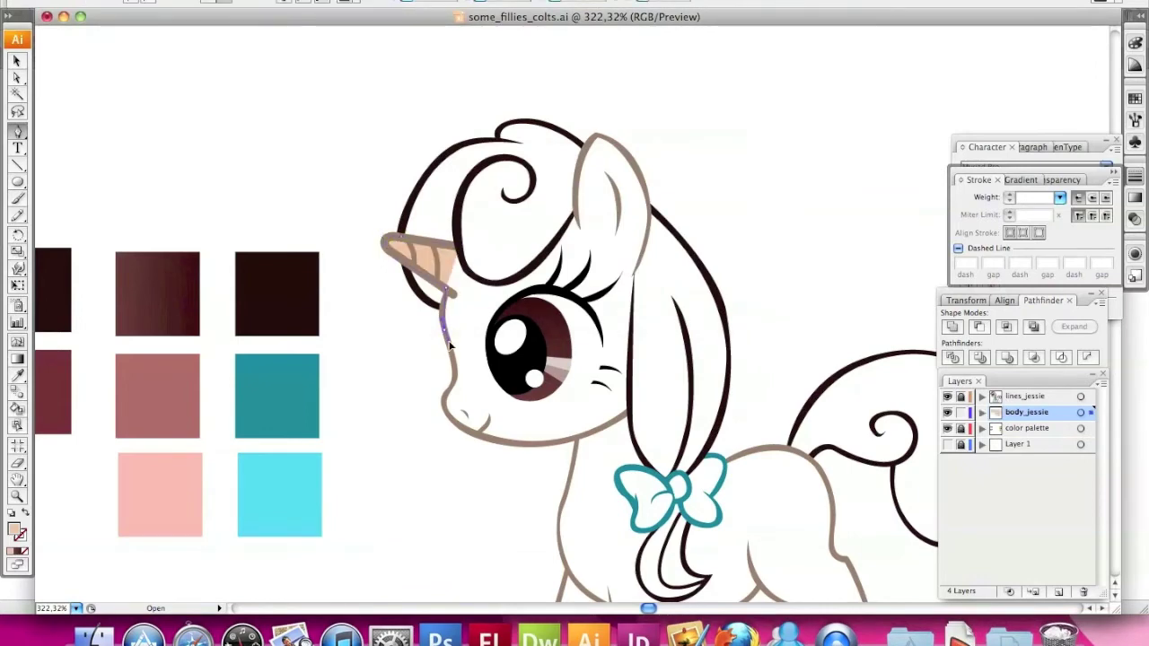
# Trace the beige body fill along the forehead, muzzle and chin up to the throat
pyautogui.keyDown('super'); pyautogui.click(487, 458); pyautogui.keyUp('super')
pyautogui.keyDown('super'); pyautogui.click(486, 457); pyautogui.keyUp('super')
pyautogui.click(418, 337)
pyautogui.click(484, 412)
pyautogui.click(660, 428)
pyautogui.moveTo(660, 428); pyautogui.dragTo(660, 211)
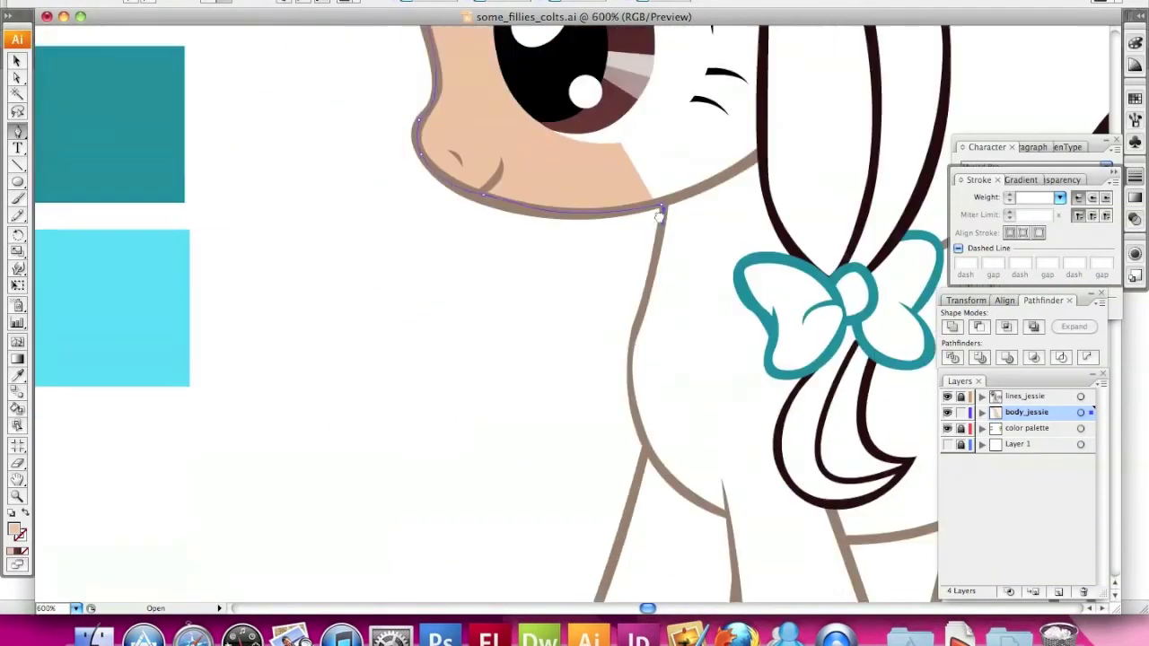
# Continue the beige body fill down the neck and chest and around the near front leg
pyautogui.scroll(-2, 683, 287)
pyautogui.moveTo(700, 431); pyautogui.dragTo(750, 490)
pyautogui.scroll(-6, 751, 490)
pyautogui.moveTo(827, 346); pyautogui.dragTo(848, 314)
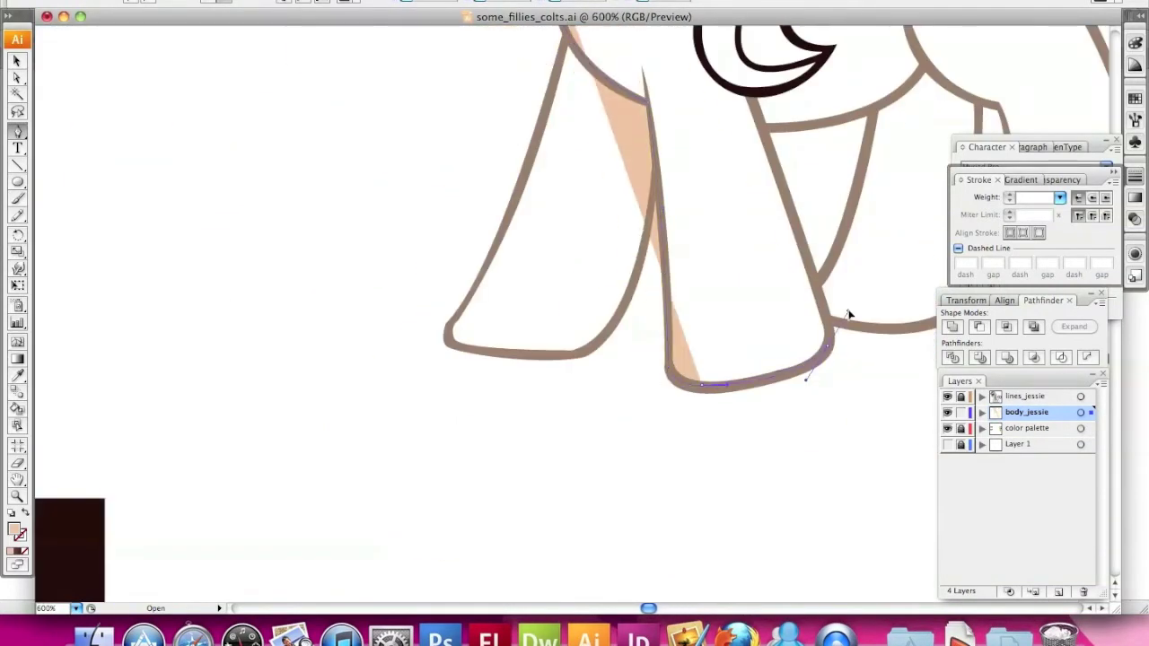
pyautogui.click(764, 128)
# Extend the beige body fill along the belly and around the near hind leg's hoof
pyautogui.scroll(3, 745, 167)
pyautogui.hscroll(10, 629, 153)
pyautogui.click(530, 99)
pyautogui.moveTo(610, 135); pyautogui.dragTo(654, 160)
pyautogui.scroll(1, 628, 269)
pyautogui.moveTo(623, 289); pyautogui.dragTo(608, 345)
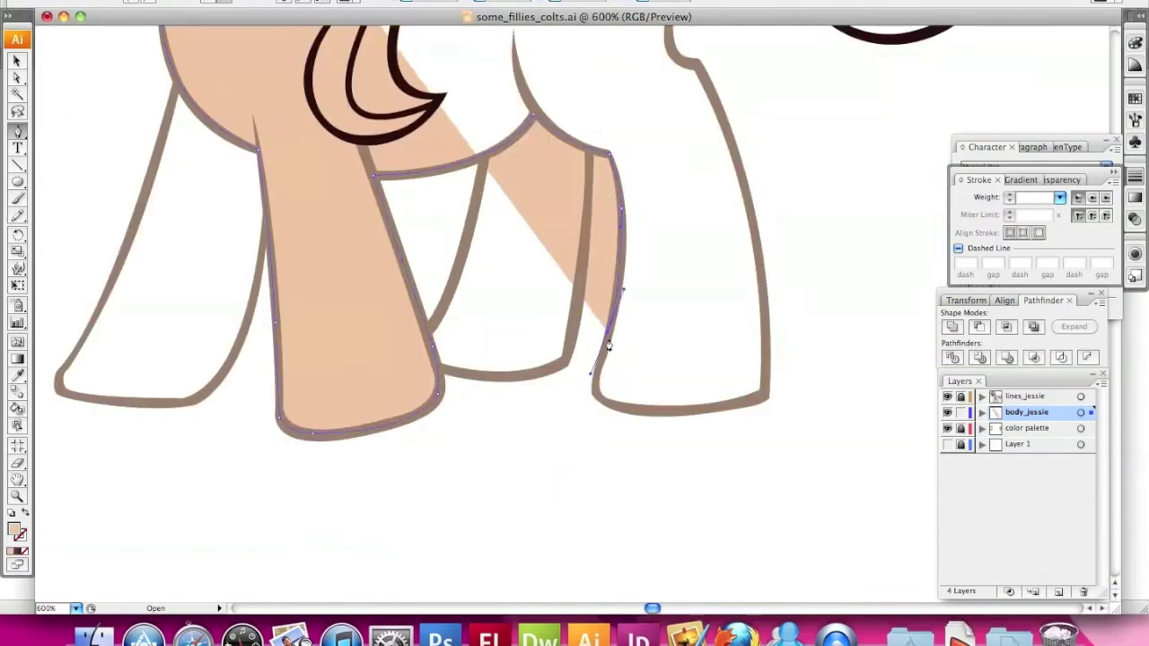
pyautogui.click(595, 389)
pyautogui.click(764, 397)
# Carry the beige body fill over the rump and back and around the mane tip below the bow
pyautogui.scroll(5, 713, 282)
pyautogui.moveTo(489, 94); pyautogui.dragTo(462, 193)
pyautogui.click(372, 296)
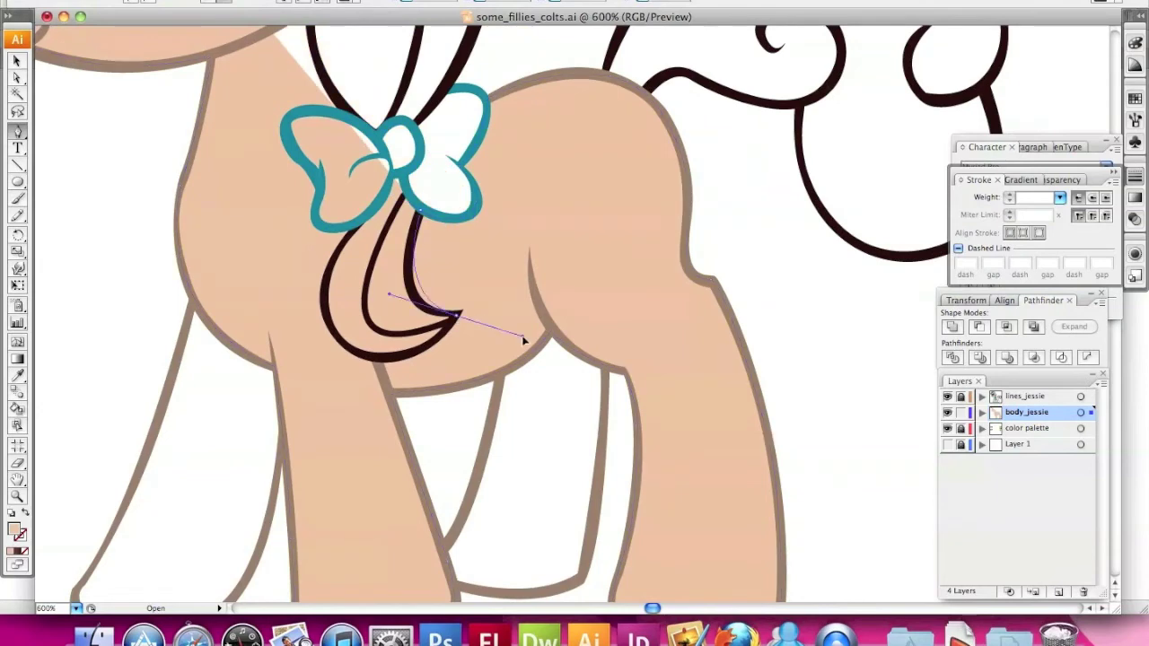
pyautogui.click(330, 344)
pyautogui.click(357, 232)
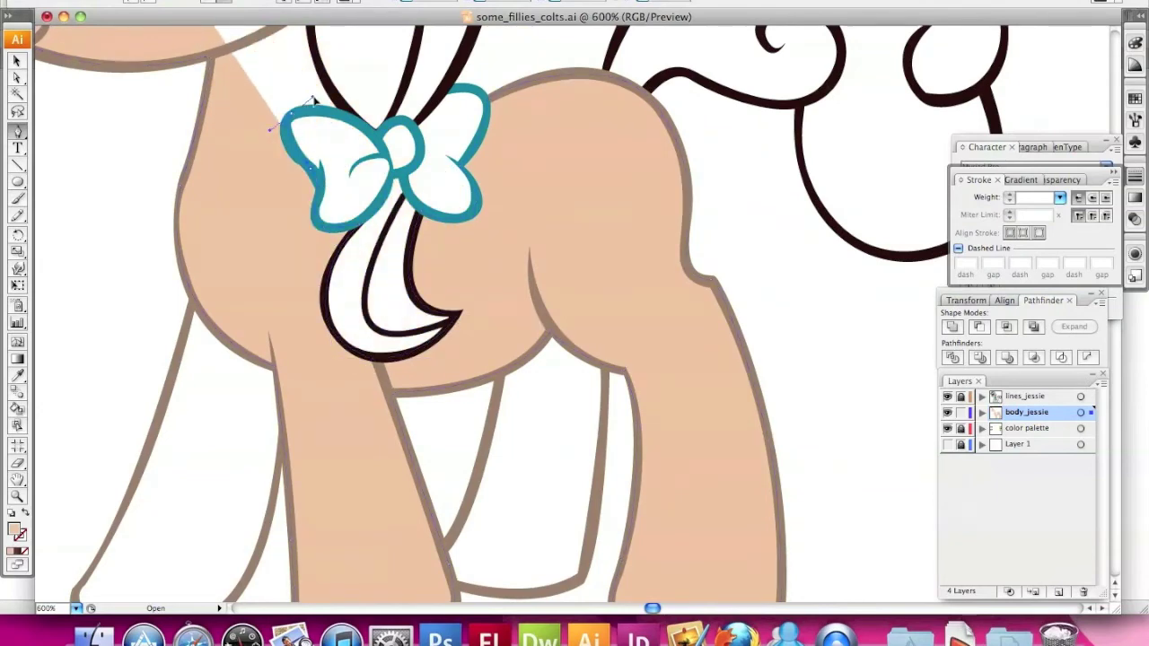
# Complete the beige body fill up the hanging mane's edge, around the ear and along the forelock curl
pyautogui.scroll(10, 514, 404)
pyautogui.click(513, 458)
pyautogui.moveTo(518, 254); pyautogui.dragTo(531, 178)
pyautogui.scroll(5, 531, 177)
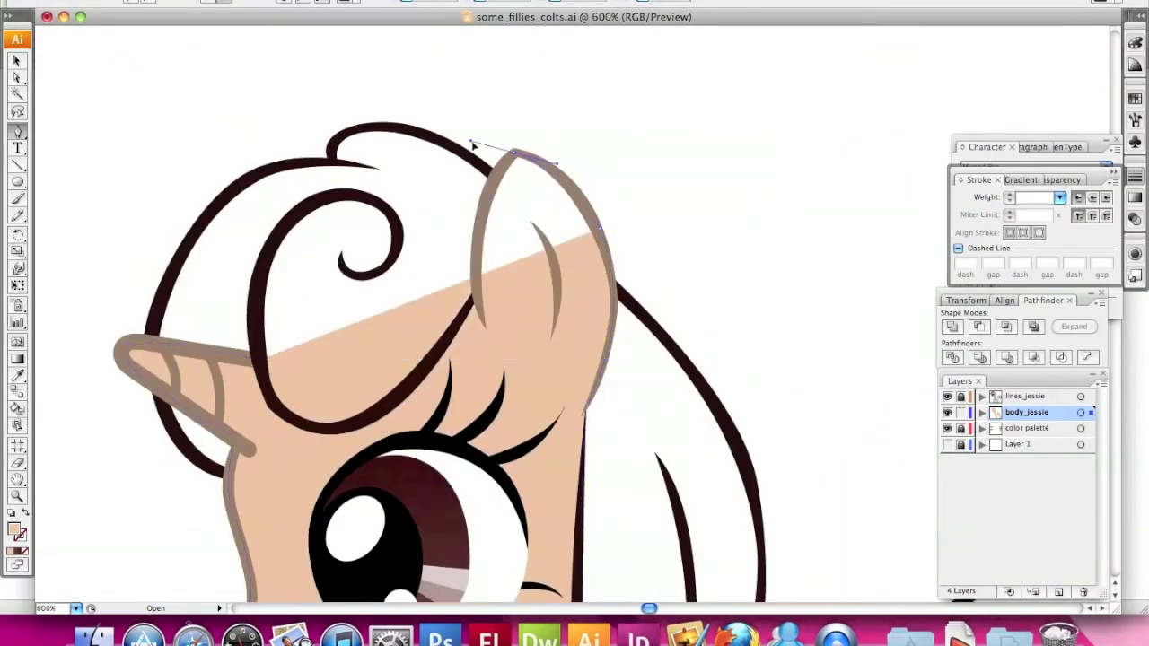
pyautogui.click(393, 399)
pyautogui.moveTo(260, 359); pyautogui.dragTo(236, 252)
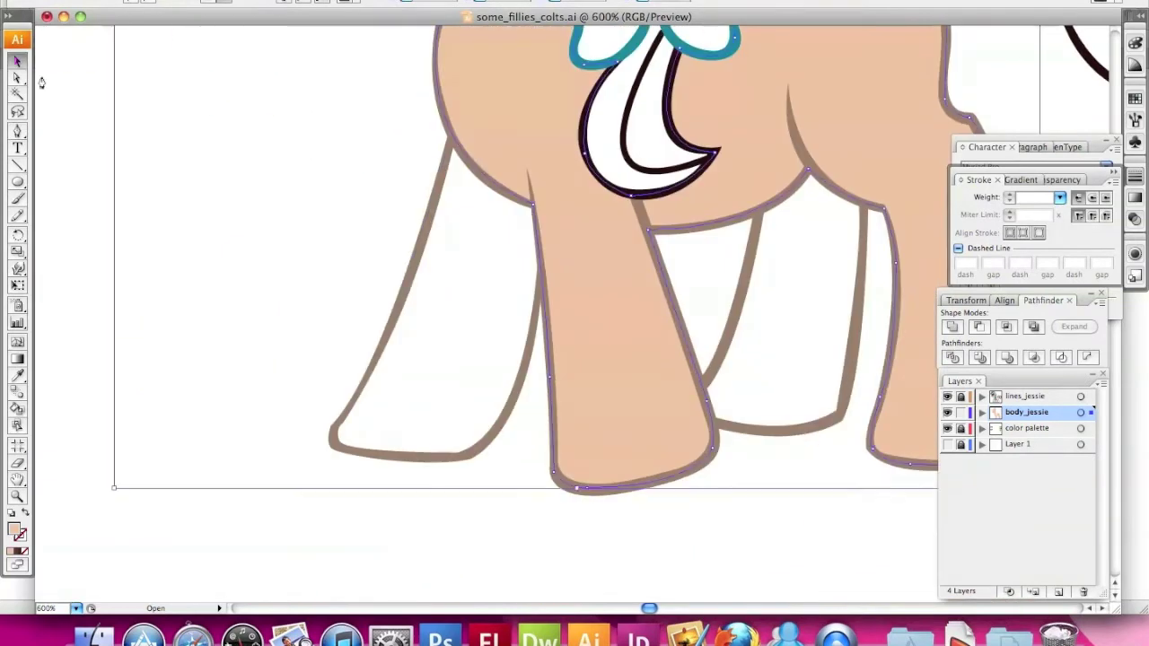
# Trace beige fill shapes for the far front leg and the far hind leg
pyautogui.click(449, 139)
pyautogui.click(333, 431)
pyautogui.click(442, 461)
pyautogui.click(474, 458)
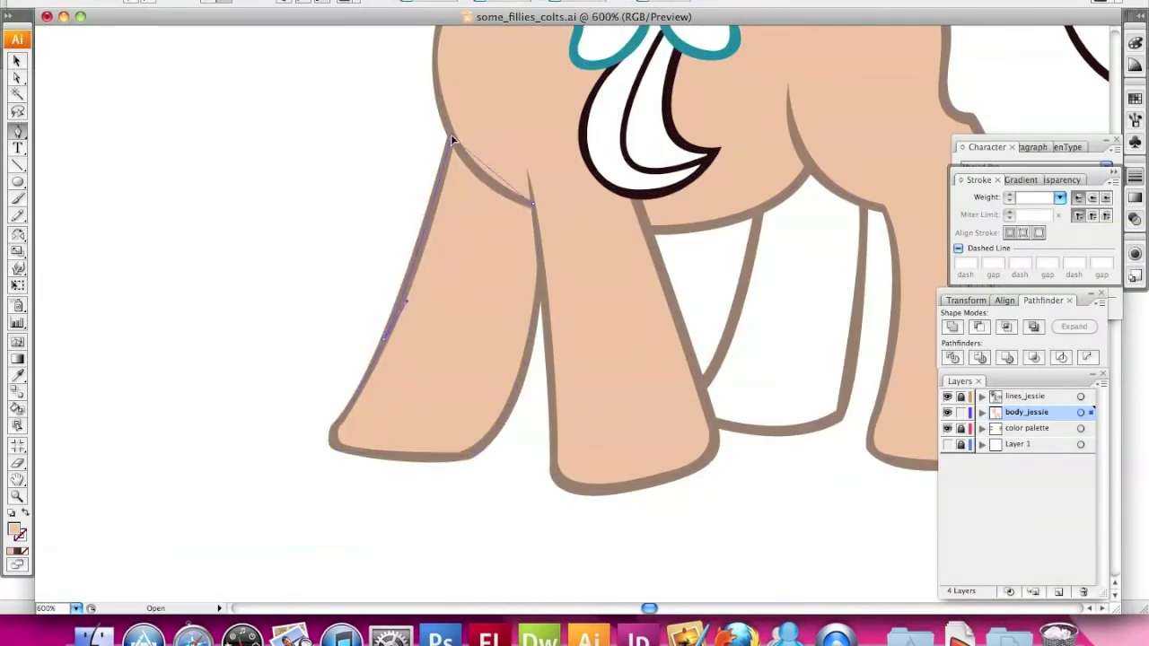
pyautogui.click(757, 211)
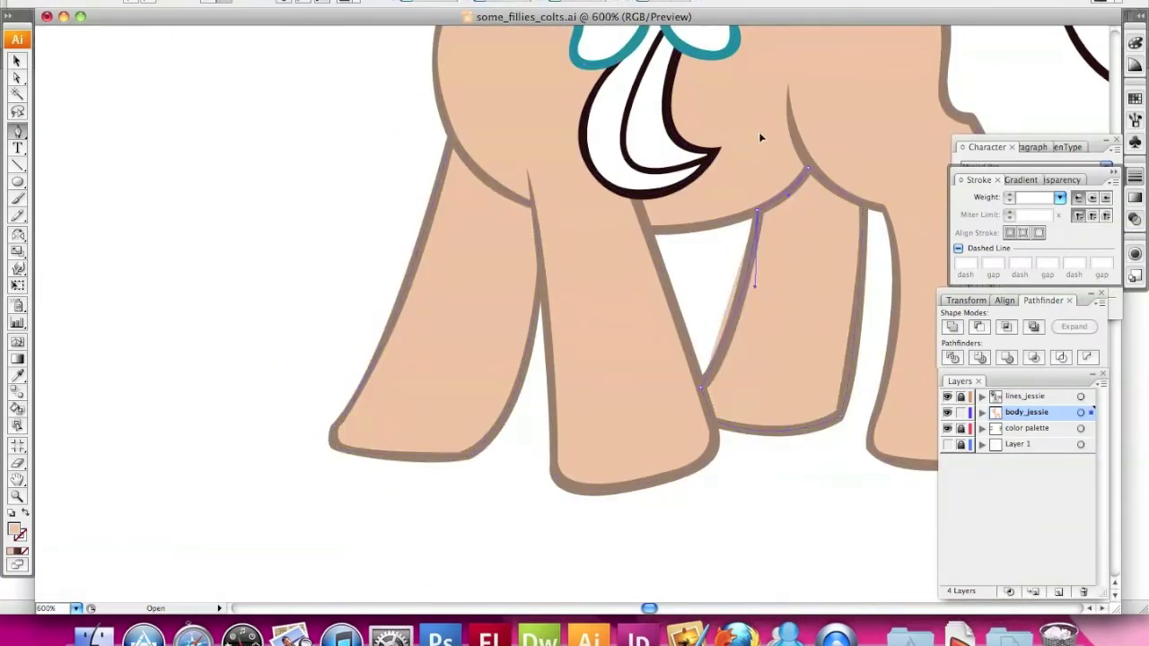
# Recolour the body, leg and horn fills with the palette's lighter peach
pyautogui.press('super+1')
pyautogui.press('v')
pyautogui.moveTo(473, 129); pyautogui.dragTo(616, 243)
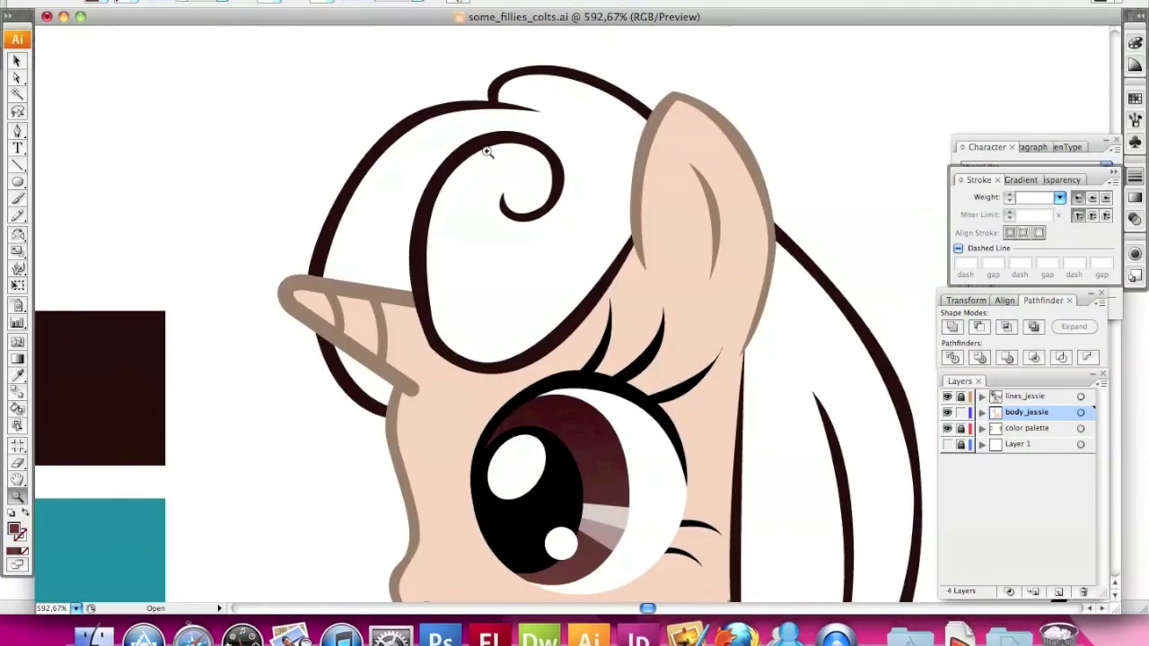
# Trace a dark red fill for the forelock and top of the mane, between the horn and the ear
pyautogui.press('p')
pyautogui.click(476, 161)
pyautogui.moveTo(485, 175); pyautogui.dragTo(493, 176)
pyautogui.moveTo(634, 233); pyautogui.dragTo(727, 77)
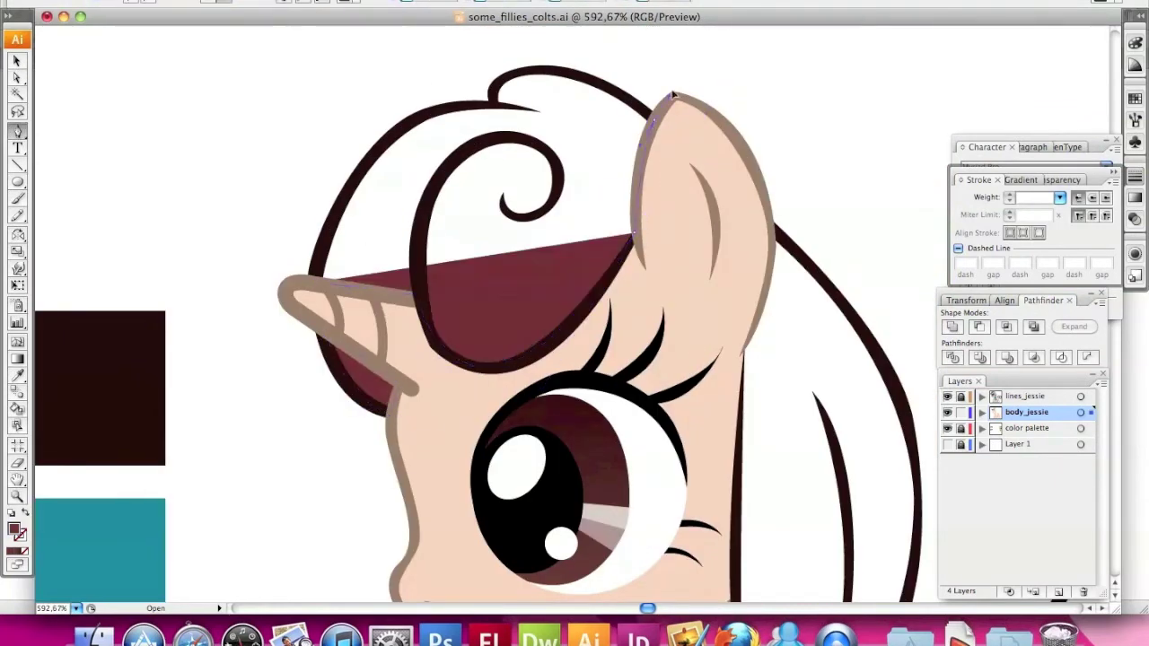
pyautogui.click(526, 77)
pyautogui.click(305, 367)
# Finish the dark red forelock fill and trace one for the long mane section between the ear and the bow
pyautogui.scroll(-5, 305, 367)
pyautogui.hscroll(5, 305, 367)
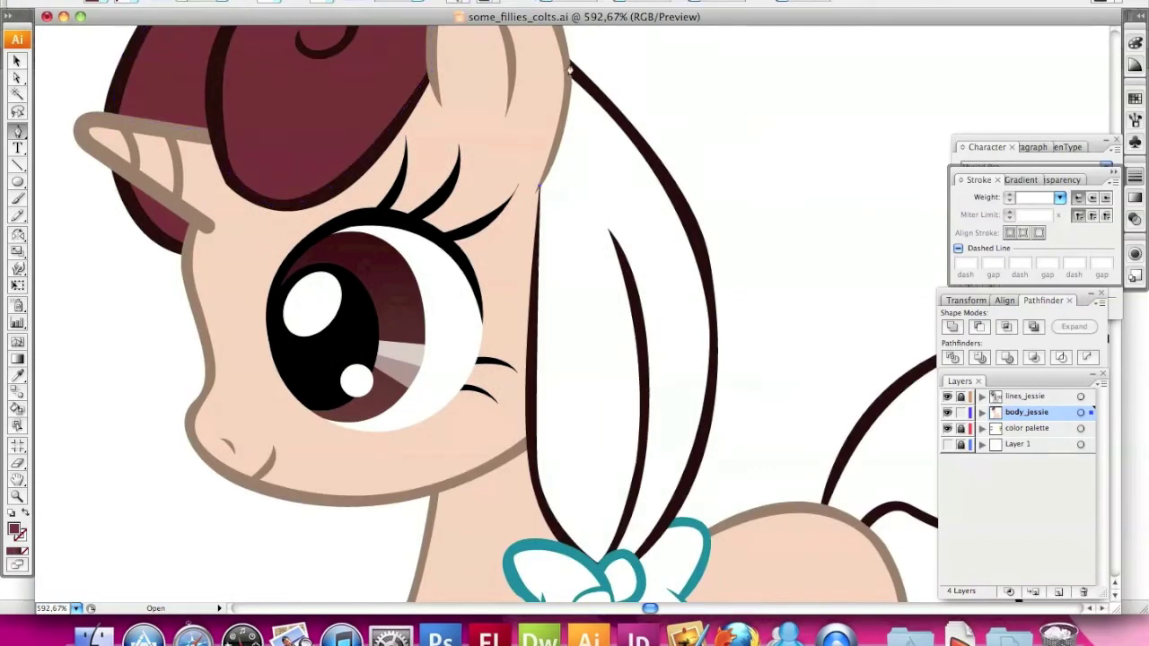
pyautogui.click(541, 184)
pyautogui.scroll(-5, 542, 184)
pyautogui.click(533, 330)
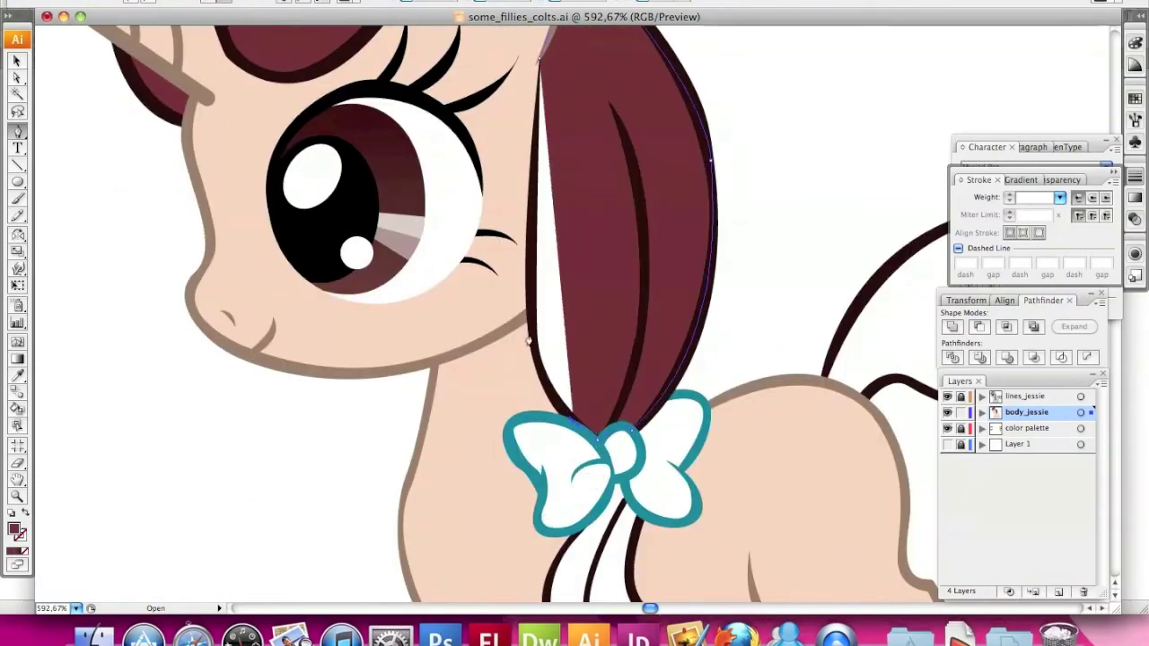
# Trace a dark red fill for the curled end of the mane below the bow
pyautogui.scroll(-8, 539, 61)
pyautogui.hscroll(2, 540, 61)
pyautogui.click(505, 357)
pyautogui.click(552, 300)
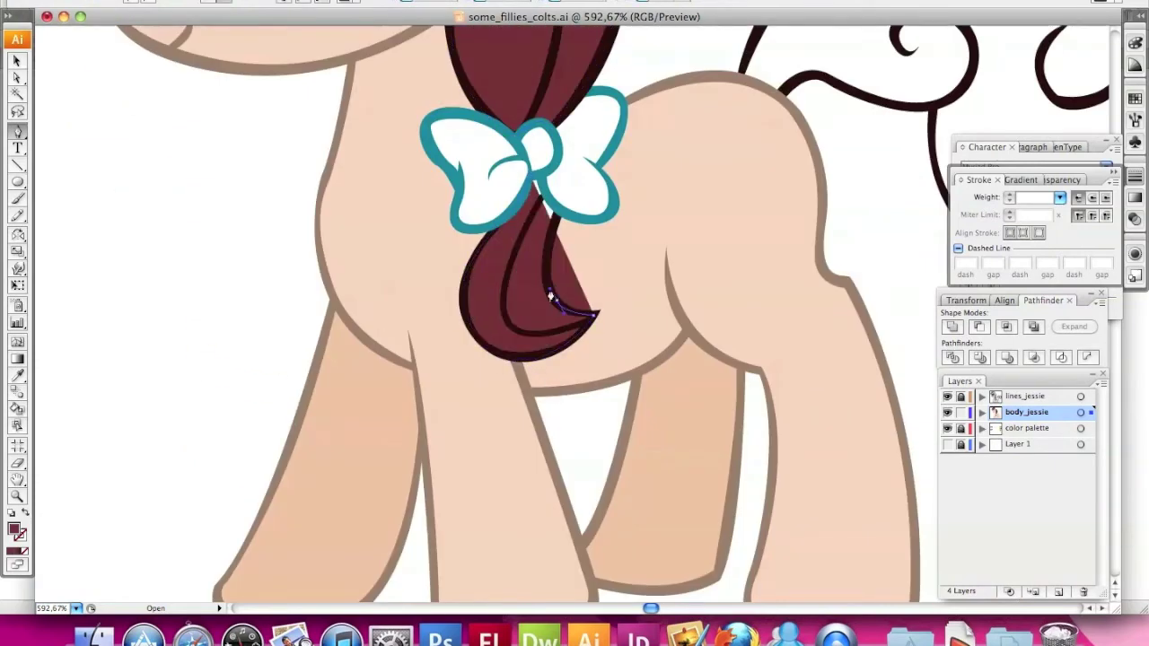
# Trace a dark red fill for the whole tail, following its lower curls and upper arc
pyautogui.hscroll(10, 542, 180)
pyautogui.scroll(3, 541, 180)
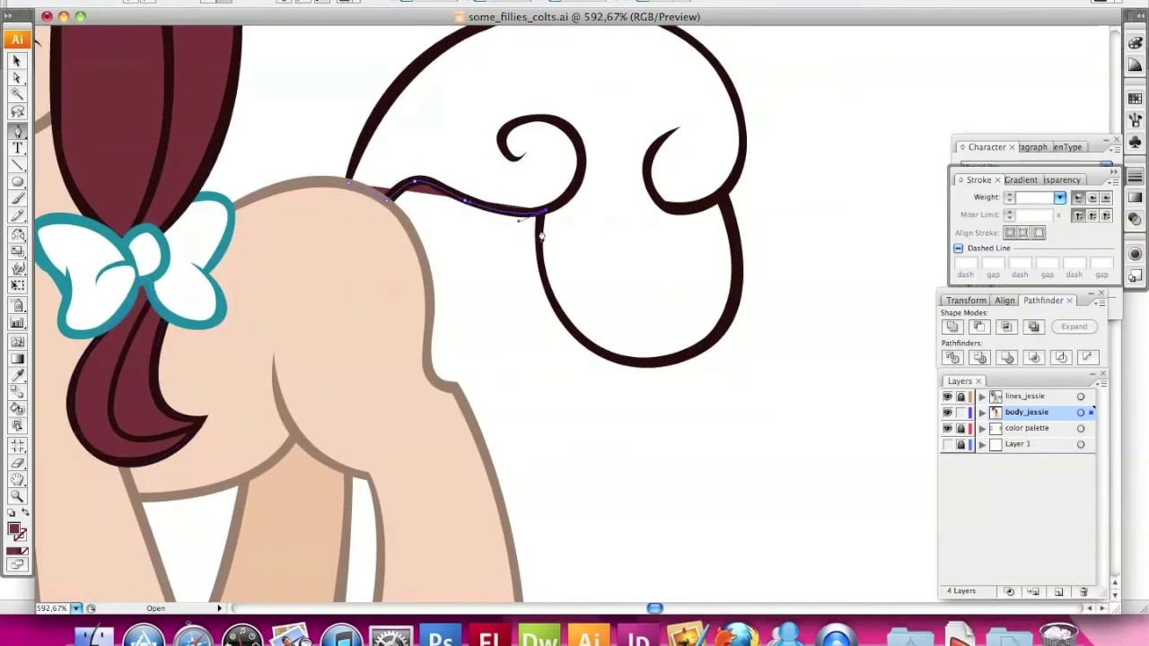
pyautogui.moveTo(547, 285); pyautogui.dragTo(549, 301)
pyautogui.moveTo(669, 360); pyautogui.dragTo(682, 360)
pyautogui.click(734, 291)
pyautogui.scroll(5, 733, 270)
pyautogui.click(720, 385)
pyautogui.moveTo(735, 286); pyautogui.dragTo(759, 364)
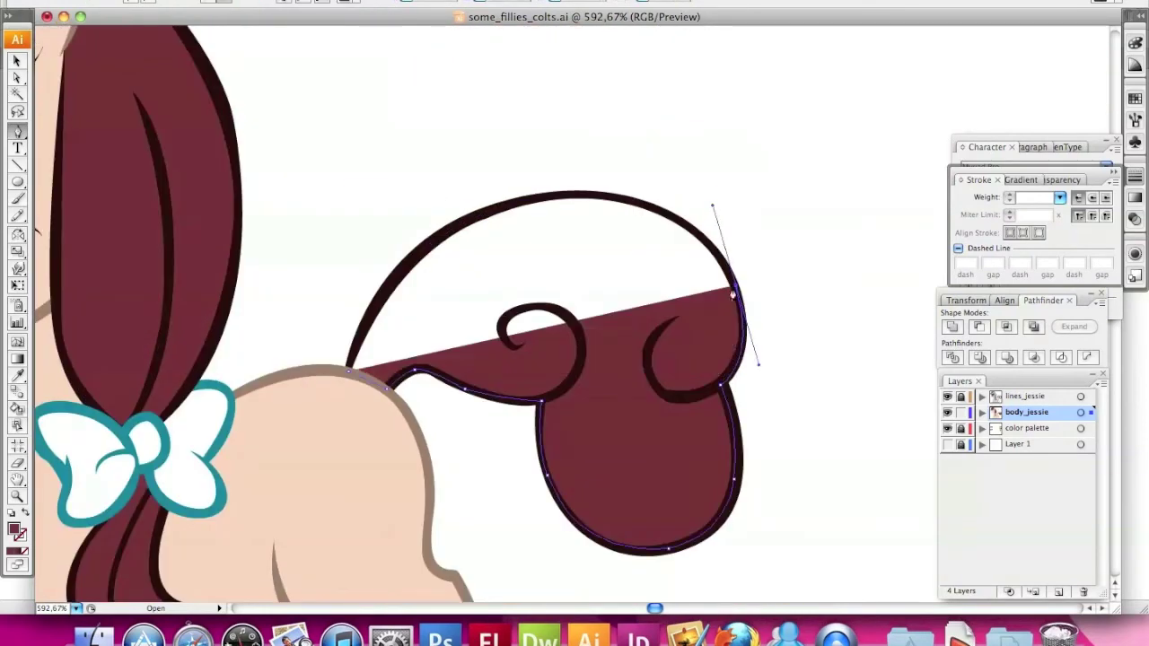
pyautogui.moveTo(603, 193); pyautogui.dragTo(692, 206)
pyautogui.click(372, 278)
# Trace the fill of the bow's loops and knot in the palette's light turquoise
pyautogui.hscroll(-10, 72, 115)
pyautogui.hscroll(4, 368, 184)
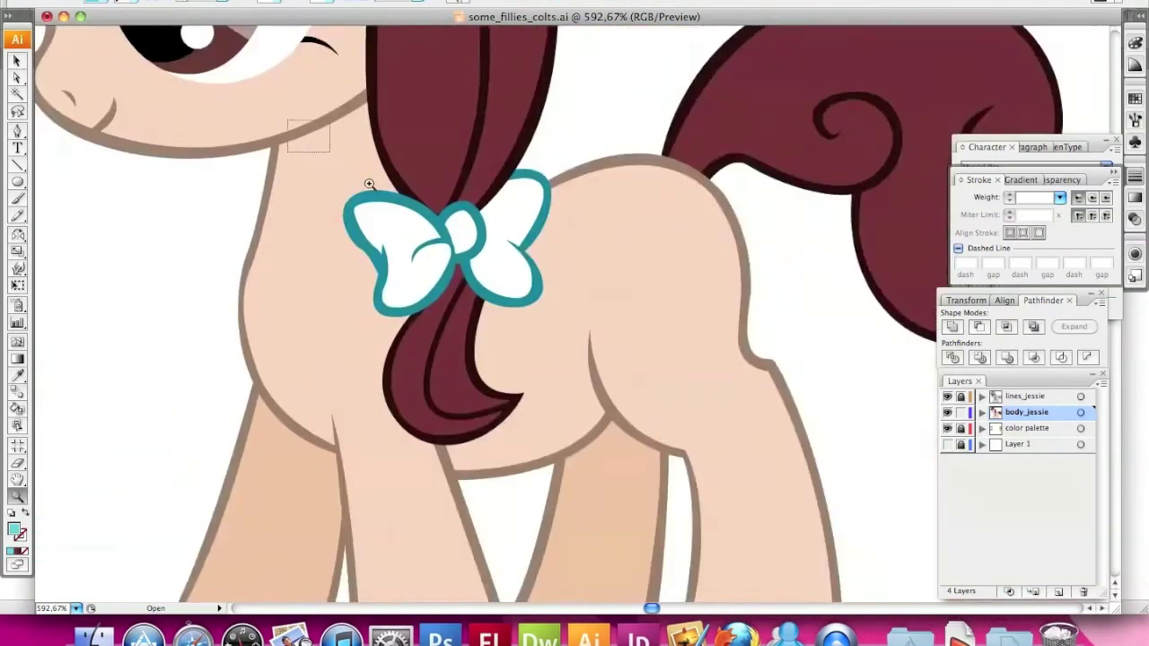
pyautogui.click(370, 184)
pyautogui.click(580, 206)
pyautogui.click(661, 359)
pyautogui.click(684, 260)
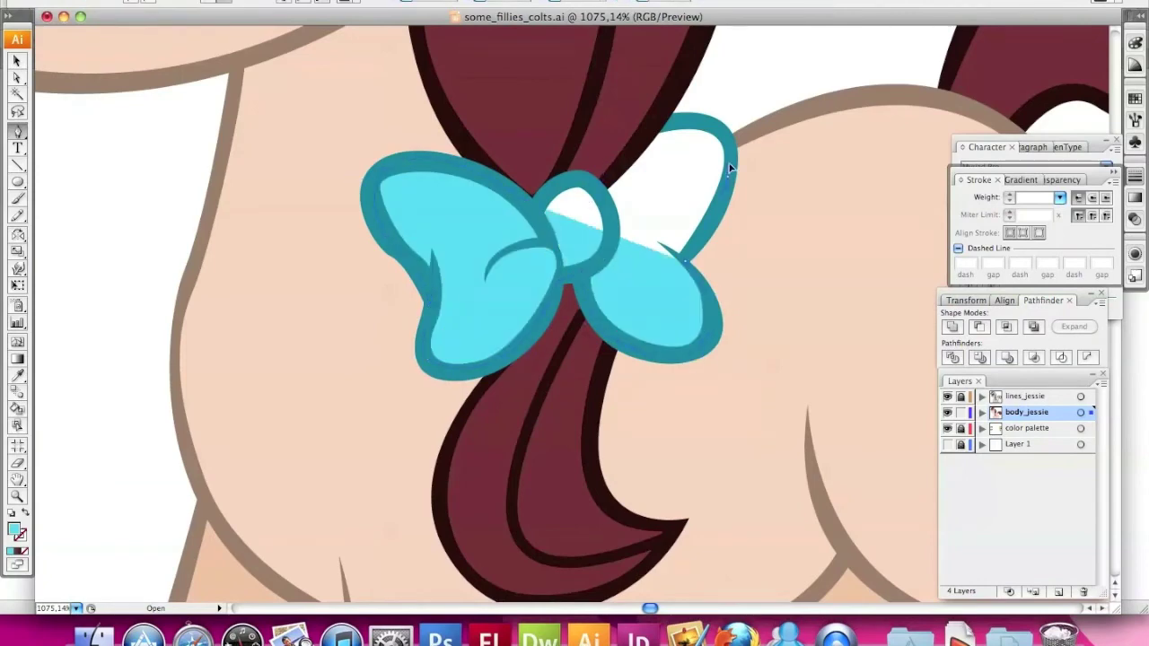
pyautogui.click(729, 176)
pyautogui.moveTo(657, 125); pyautogui.dragTo(737, 102)
# Refine the point where the mouth line meets the chin outline
pyautogui.hscroll(-10, 545, 205)
pyautogui.press('a')
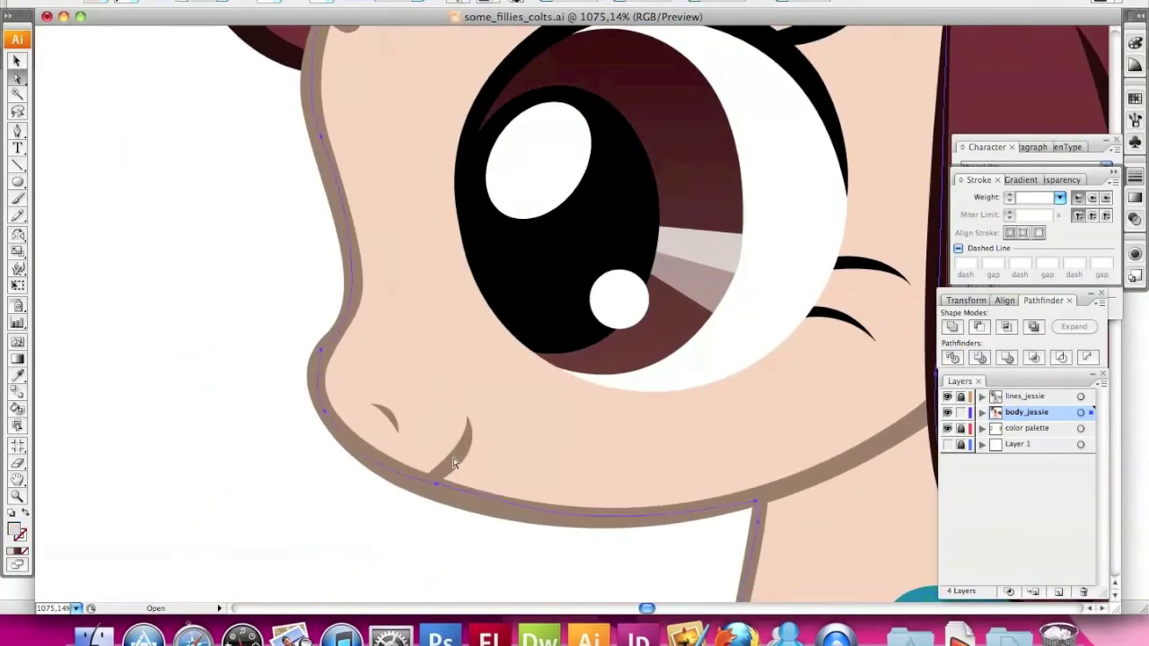
pyautogui.click(429, 482)
pyautogui.doubleClick(17, 496)
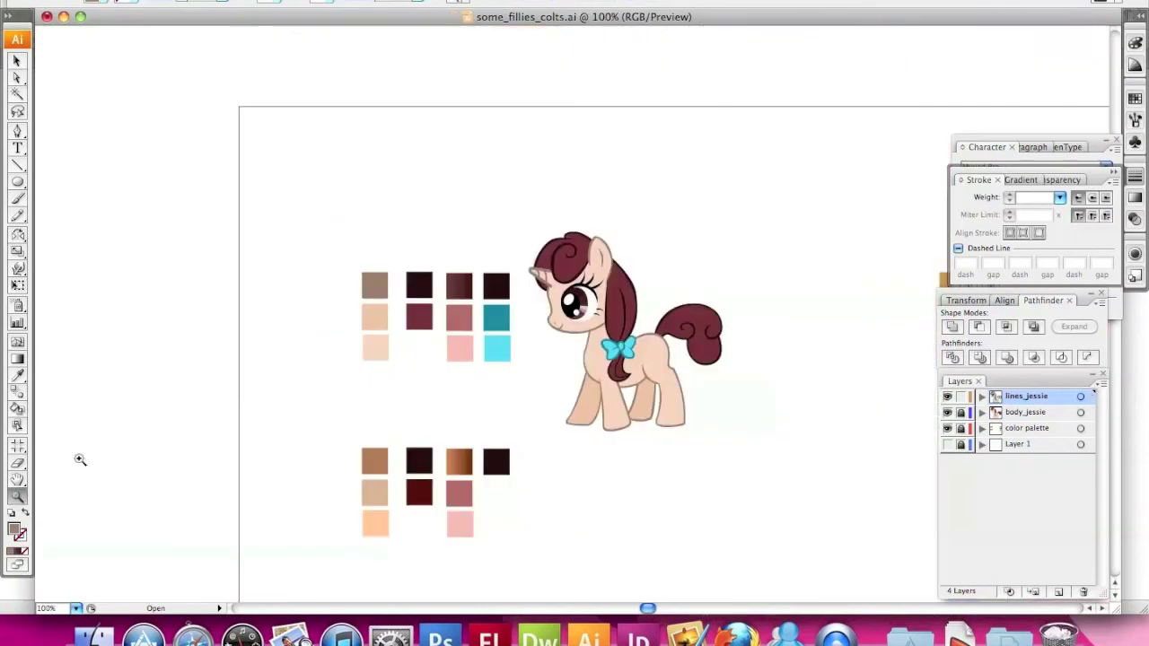
# Slim the far front leg by moving the inner edge of its outline and matching its fill
pyautogui.moveTo(849, 263); pyautogui.dragTo(687, 431)
pyautogui.press('a')
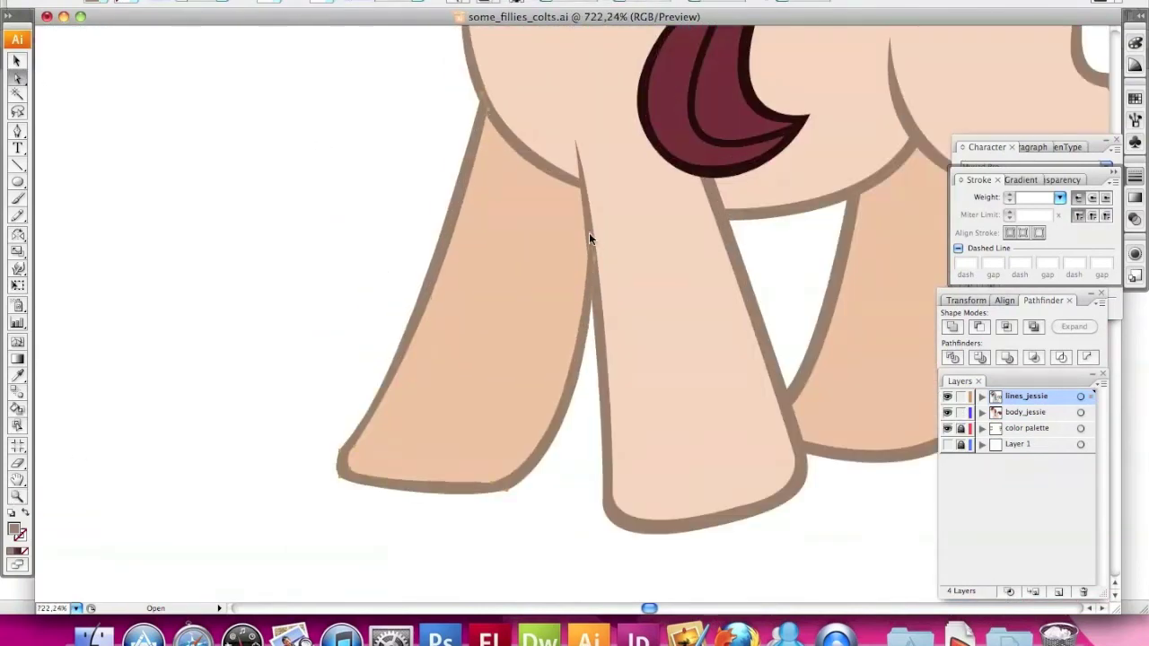
pyautogui.click(567, 450)
pyautogui.click(541, 346)
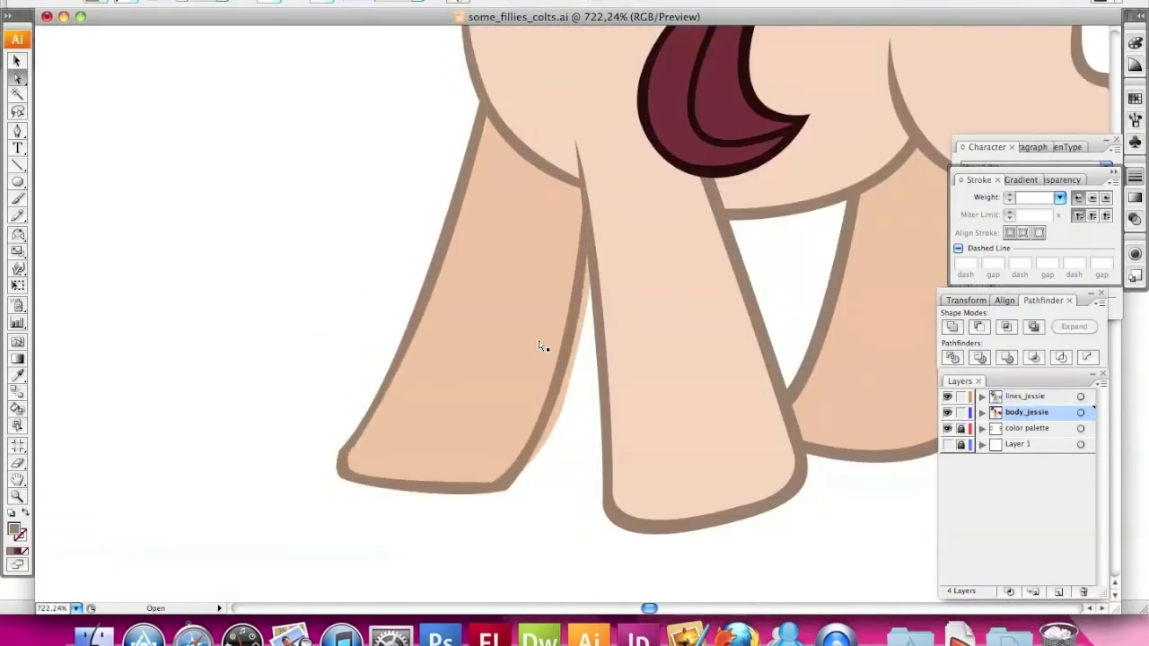
pyautogui.doubleClick(17, 496)
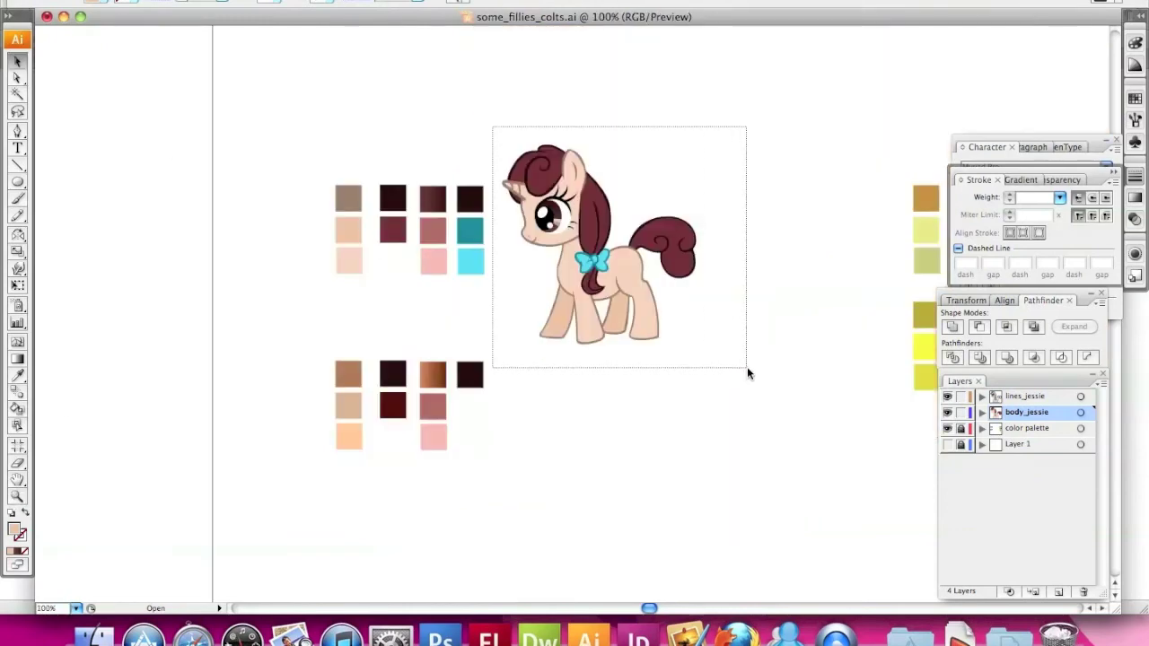
# Try to draw a narrow mane strand with a dark outline and dark red fill below the jaw, in front of the neck
pyautogui.press('z')
pyautogui.moveTo(175, 94); pyautogui.dragTo(691, 422)
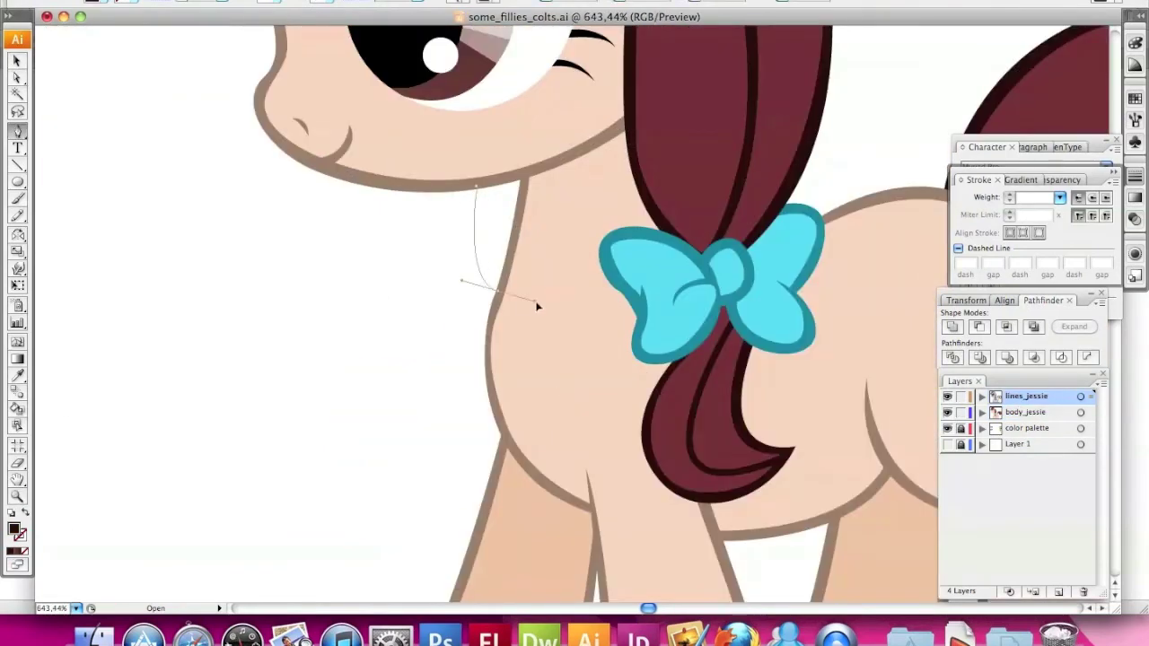
pyautogui.press('v')
pyautogui.click(813, 319)
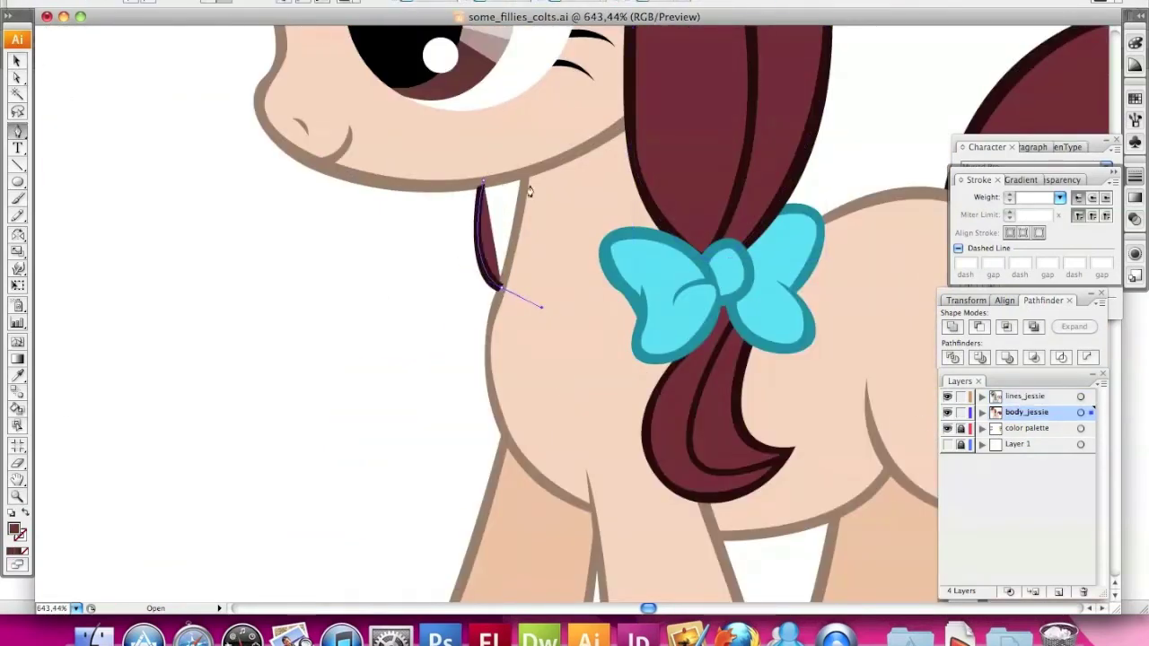
# Delete the narrow mane strand drawn below the jaw
pyautogui.press('v')
pyautogui.moveTo(449, 175); pyautogui.dragTo(534, 279)
pyautogui.click(499, 286)
pyautogui.press('a')
pyautogui.click(512, 363)
pyautogui.press('Delete')
# Redraw the strand below the jaw with a dark red fill and a 3 pt dark stroke on the lines_jessie layer
pyautogui.moveTo(601, 410); pyautogui.dragTo(596, 469)
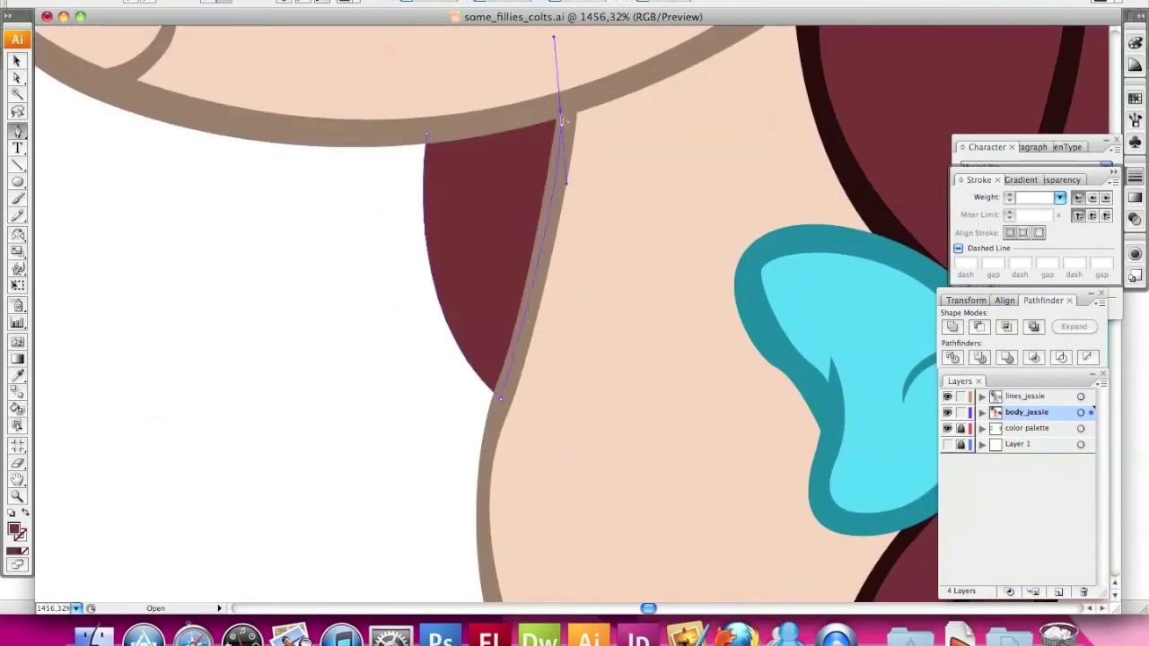
pyautogui.press('v')
pyautogui.click(1026, 396)
pyautogui.hotkey('ctrl', 'f')
pyautogui.doubleClick(1009, 194)
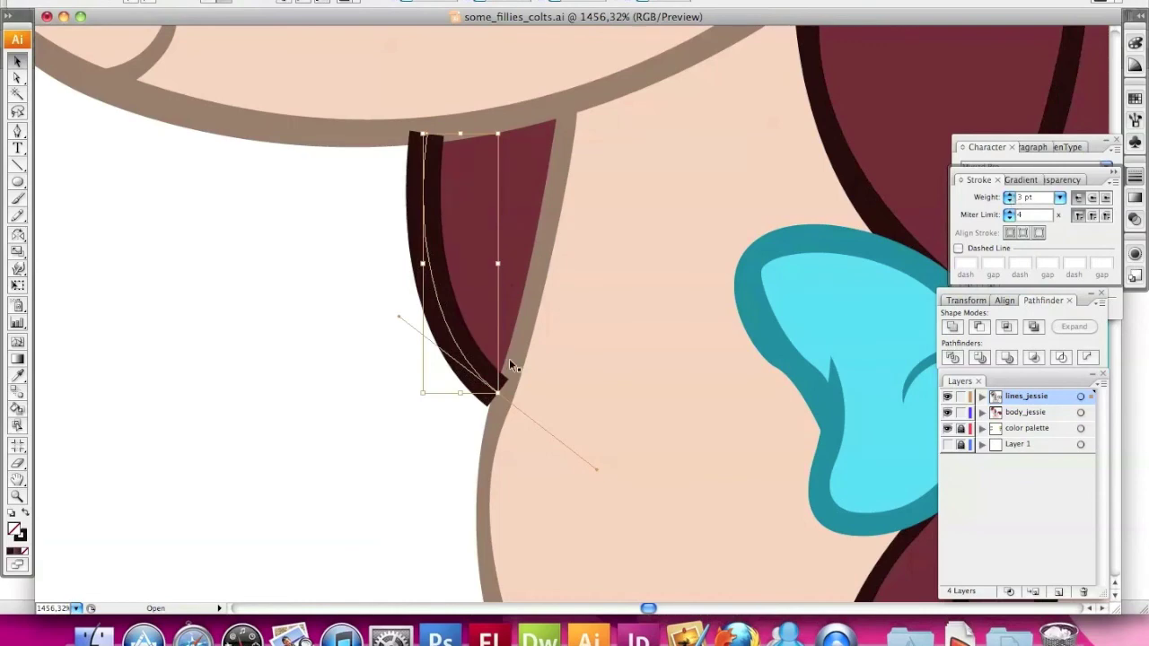
# Convert the strand's stroke to an outlined shape and arrange it behind the other line art
pyautogui.click(207, 3)
pyautogui.click(395, 278)
pyautogui.rightClick(451, 298)
pyautogui.click(667, 559)
# Copy all the filly's lines and fills and paste them in place on a new layer named JESSIE
pyautogui.hotkey('ctrl', '1')
pyautogui.hotkey('ctrl', 'a')
pyautogui.hotkey('ctrl', 'x')
pyautogui.hotkey('ctrl', 'l')
pyautogui.doubleClick(1024, 396)
pyautogui.write('JESSIE')
pyautogui.press('Return')
pyautogui.hotkey('ctrl', '0')
pyautogui.hotkey('ctrl', 'f')
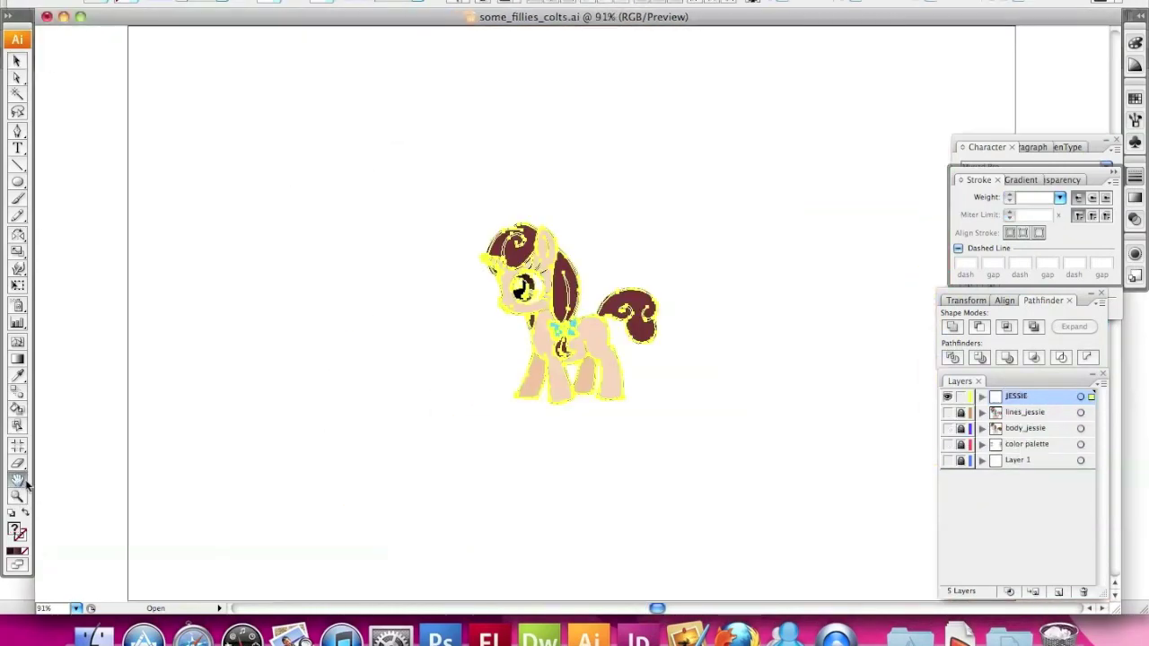
# Enlarge the copied filly on the JESSIE layer to the full height of the artboard and deselect it
pyautogui.hotkey('ctrl', '+')
pyautogui.hotkey('ctrl', '+')
pyautogui.hotkey('ctrl', '+')
pyautogui.hotkey('ctrl', '-')
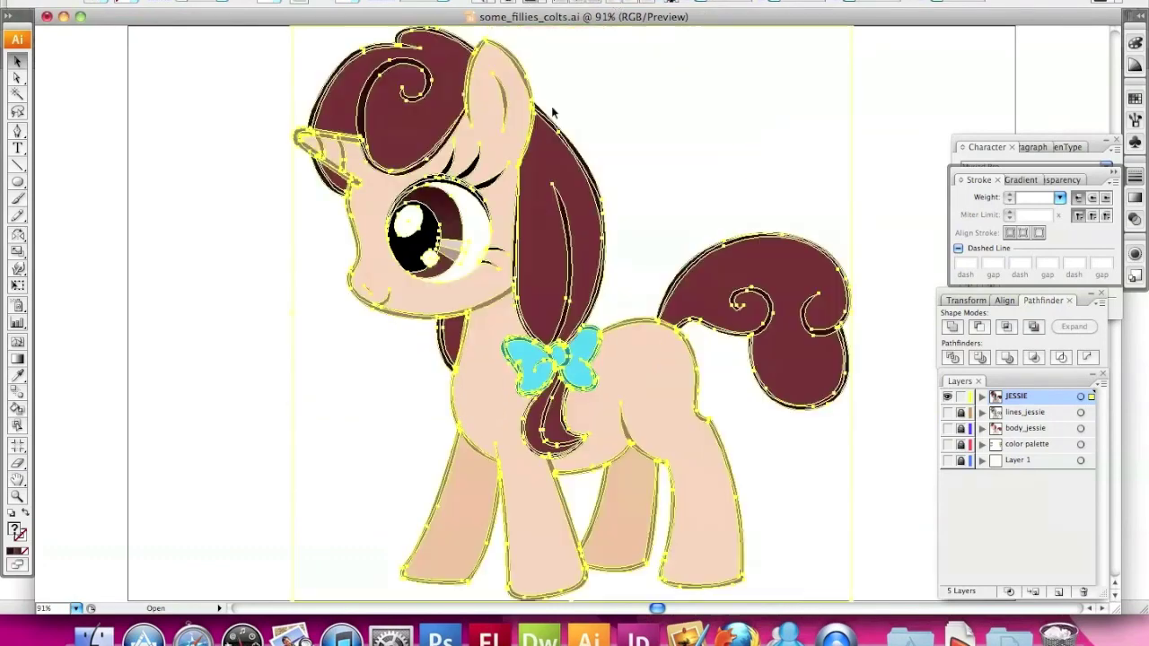
pyautogui.hotkey('ctrl', 'shift', 'a')
pyautogui.moveTo(701, 286); pyautogui.dragTo(507, 349)
# Open the recent file mlp_dc.ai and copy its two pink copyright lines into some_fillies_colts.ai
pyautogui.click(126, 1)
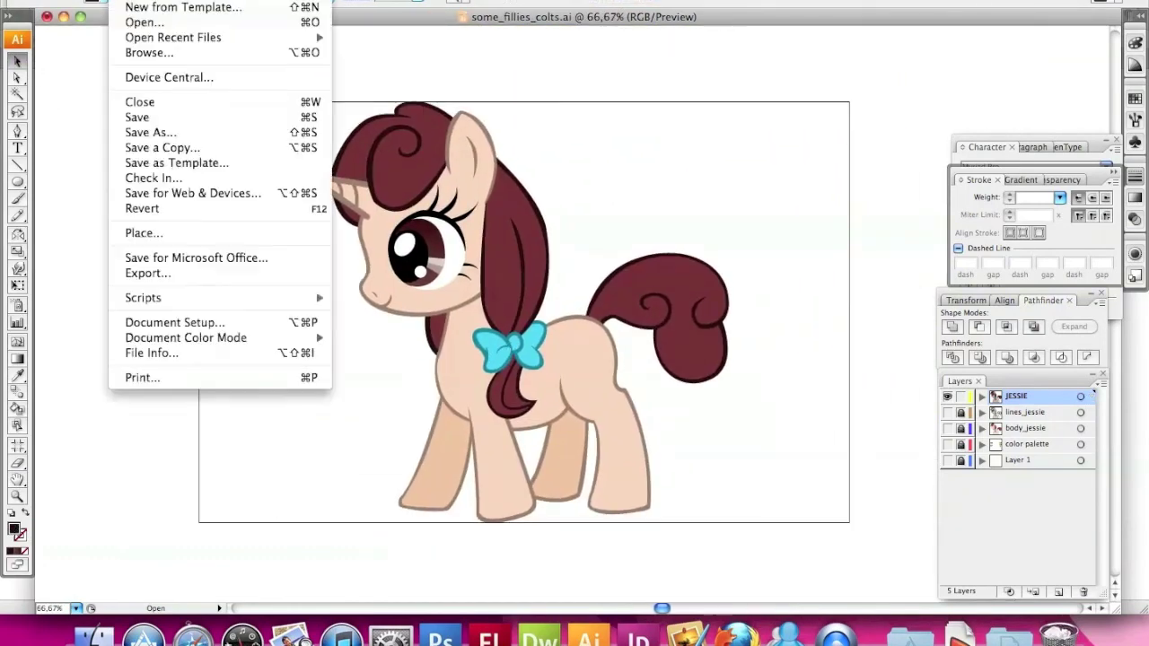
pyautogui.moveTo(224, 37)
pyautogui.click(390, 56)
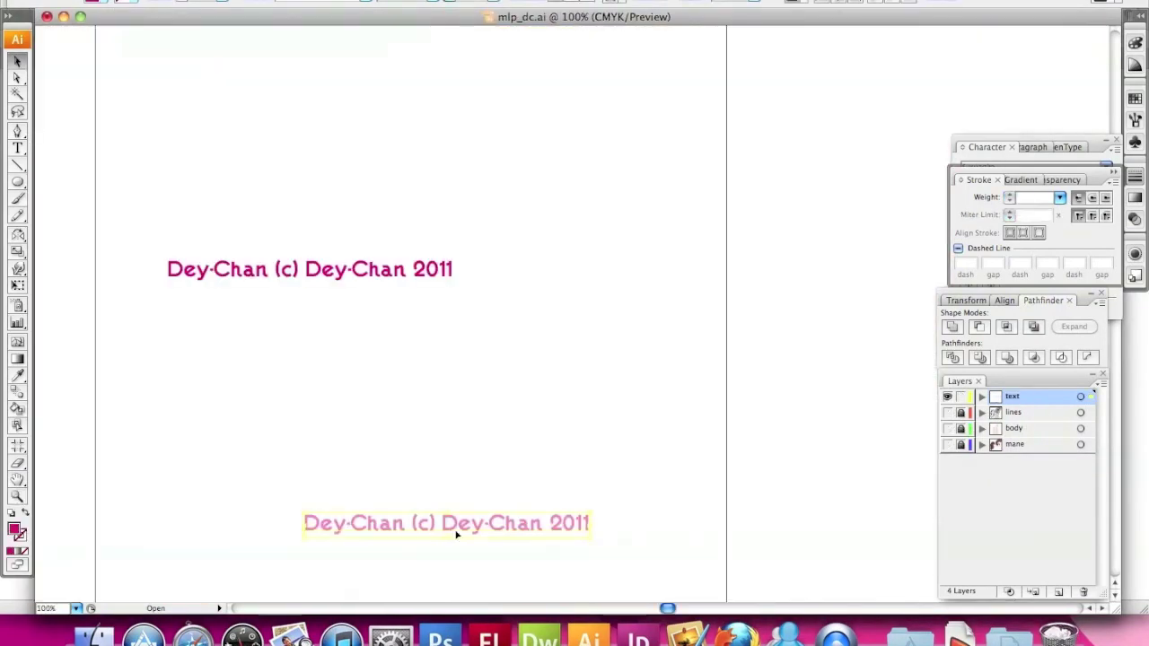
pyautogui.hotkey('ctrl', 'c')
pyautogui.hotkey('ctrl', '`')
pyautogui.hotkey('ctrl', 'v')
# Change the character name in both copyright lines to Moonlight Jessie and place them beside the ear and across the lower body
pyautogui.moveTo(431, 228); pyautogui.dragTo(503, 228)
pyautogui.write('Moonlitght Jessie')
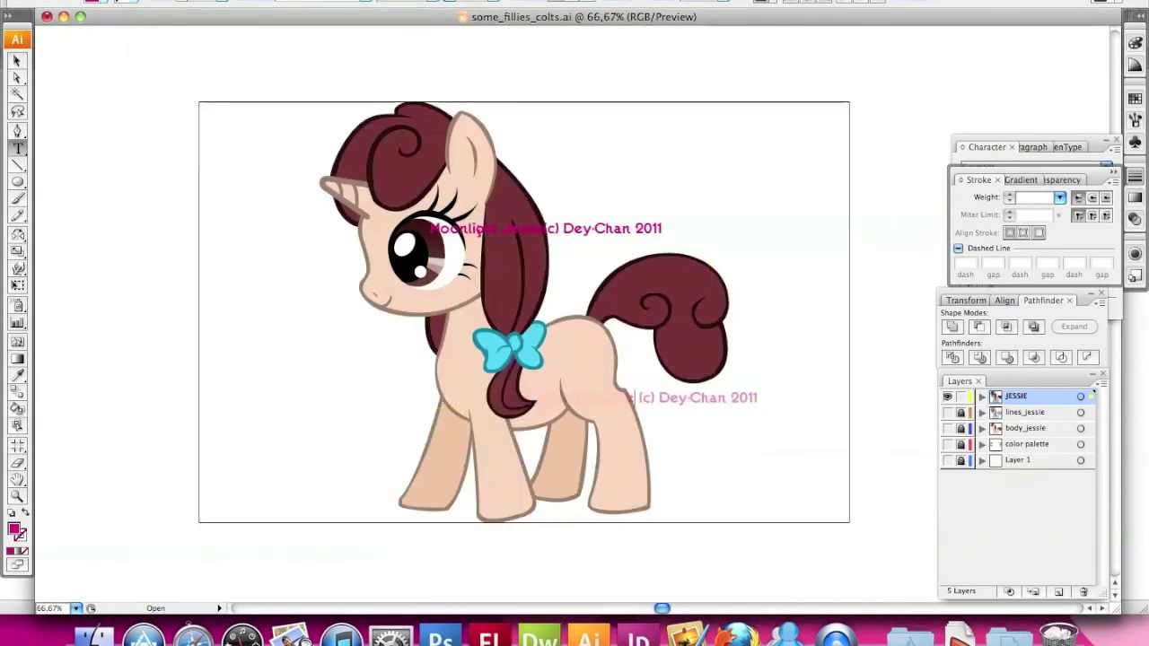
pyautogui.press('Escape')
pyautogui.moveTo(659, 404); pyautogui.dragTo(631, 381)
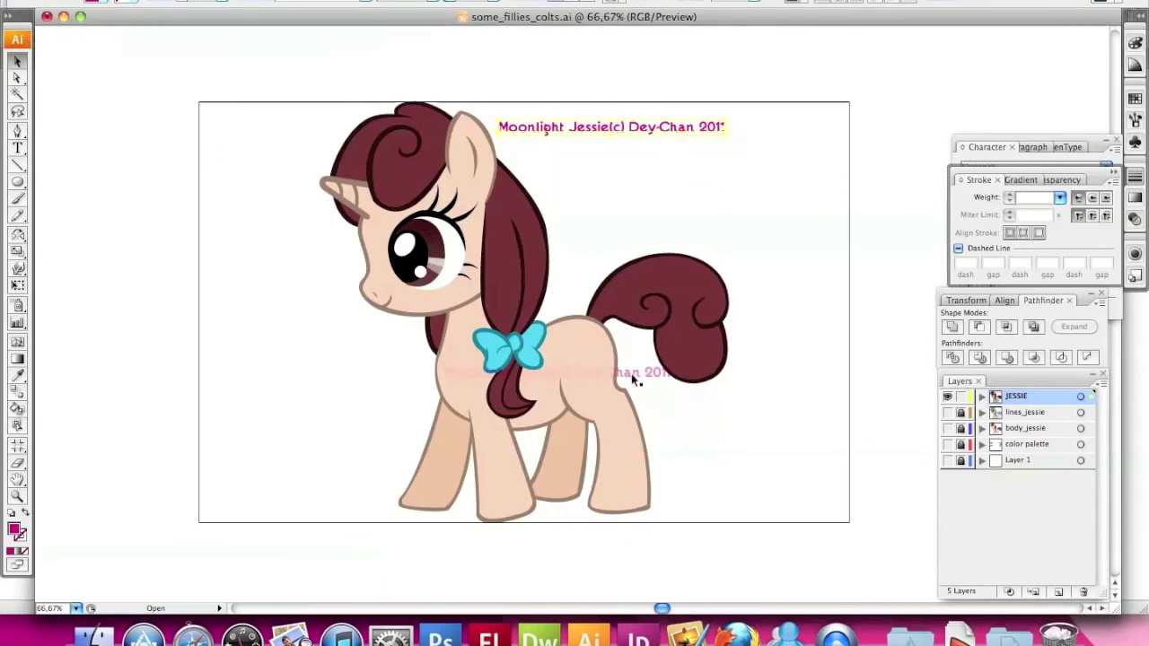
# Resize the artboard in Document Setup to fit the filly's width
pyautogui.hotkey('ctrl', 'a')
pyautogui.hotkey('ctrl', 'alt', 'p')
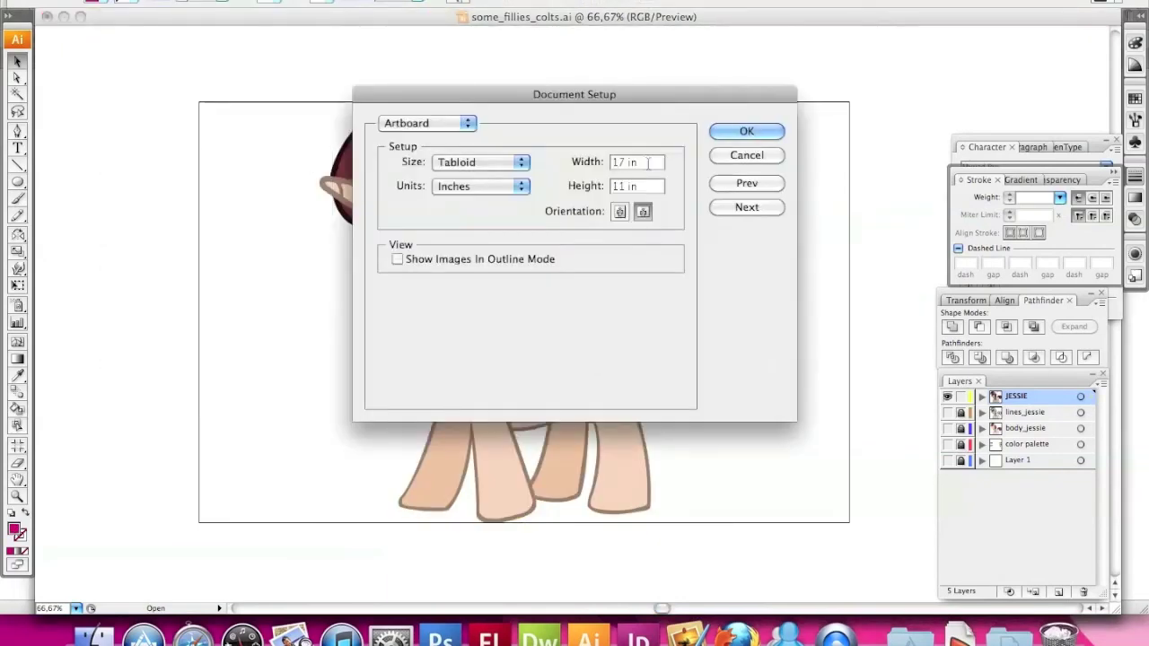
pyautogui.click(746, 131)
pyautogui.hotkey('ctrl', '0')
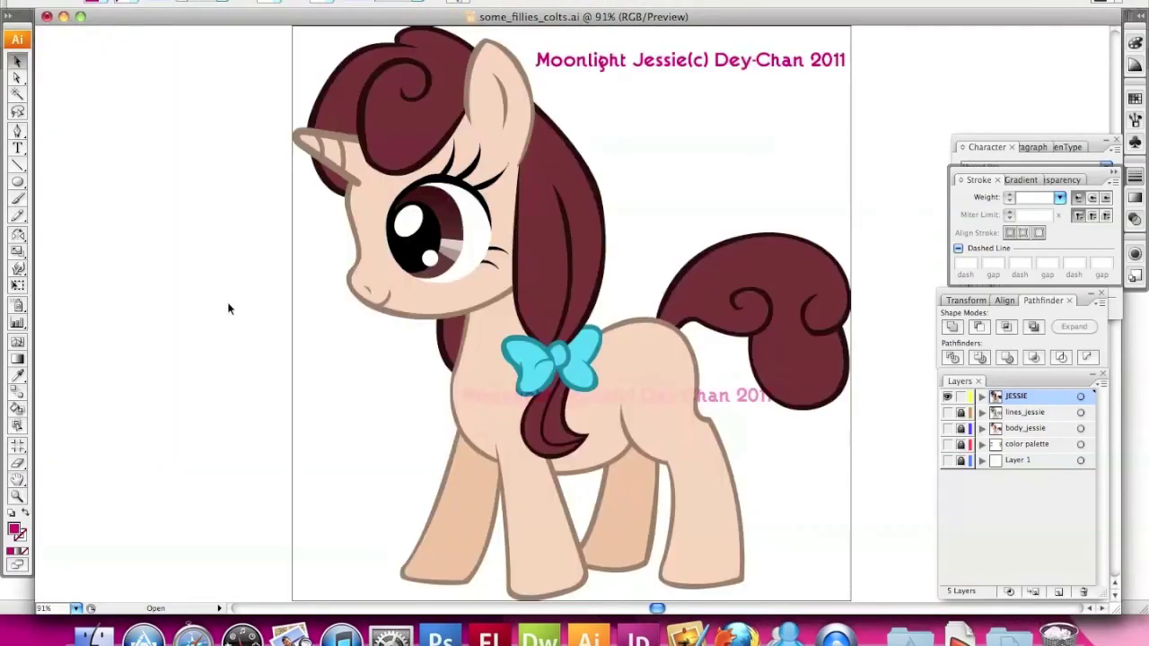